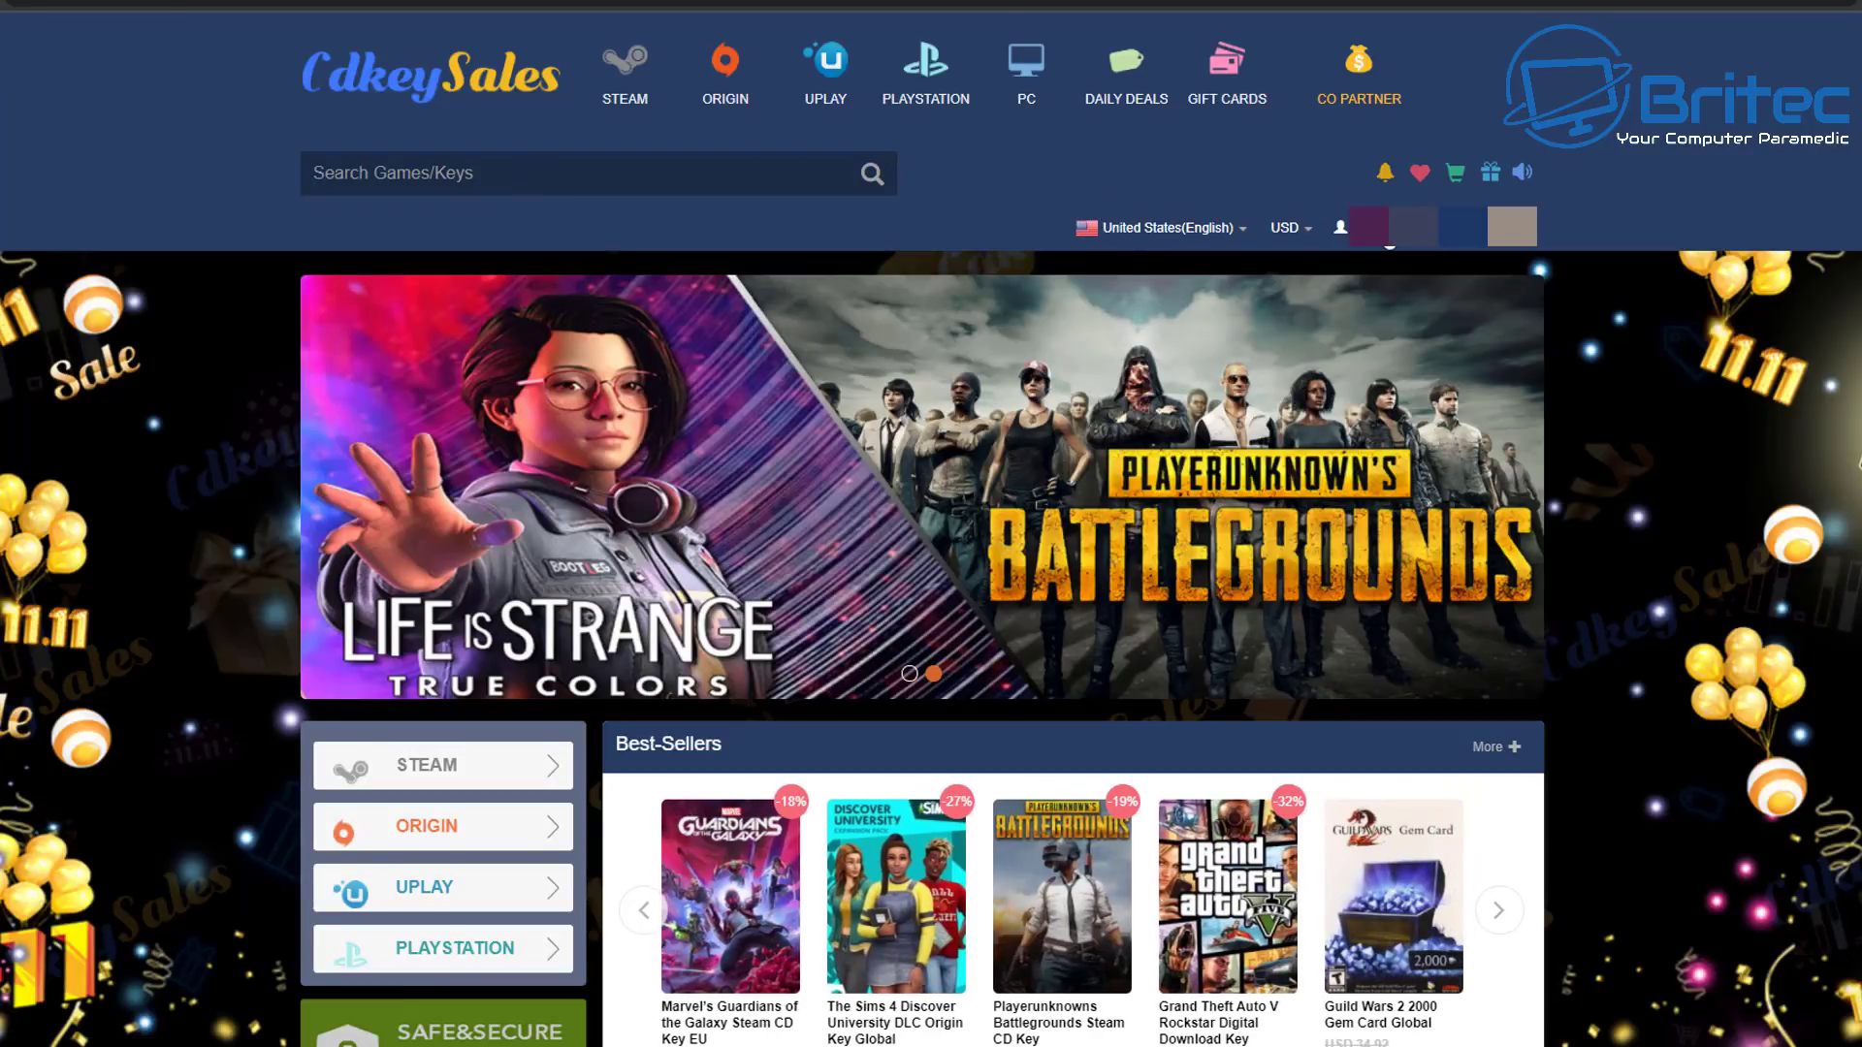
- Search the store for 'office 2021' and open the Office2021 Professional Plus CD Key Global page
click(511, 154)
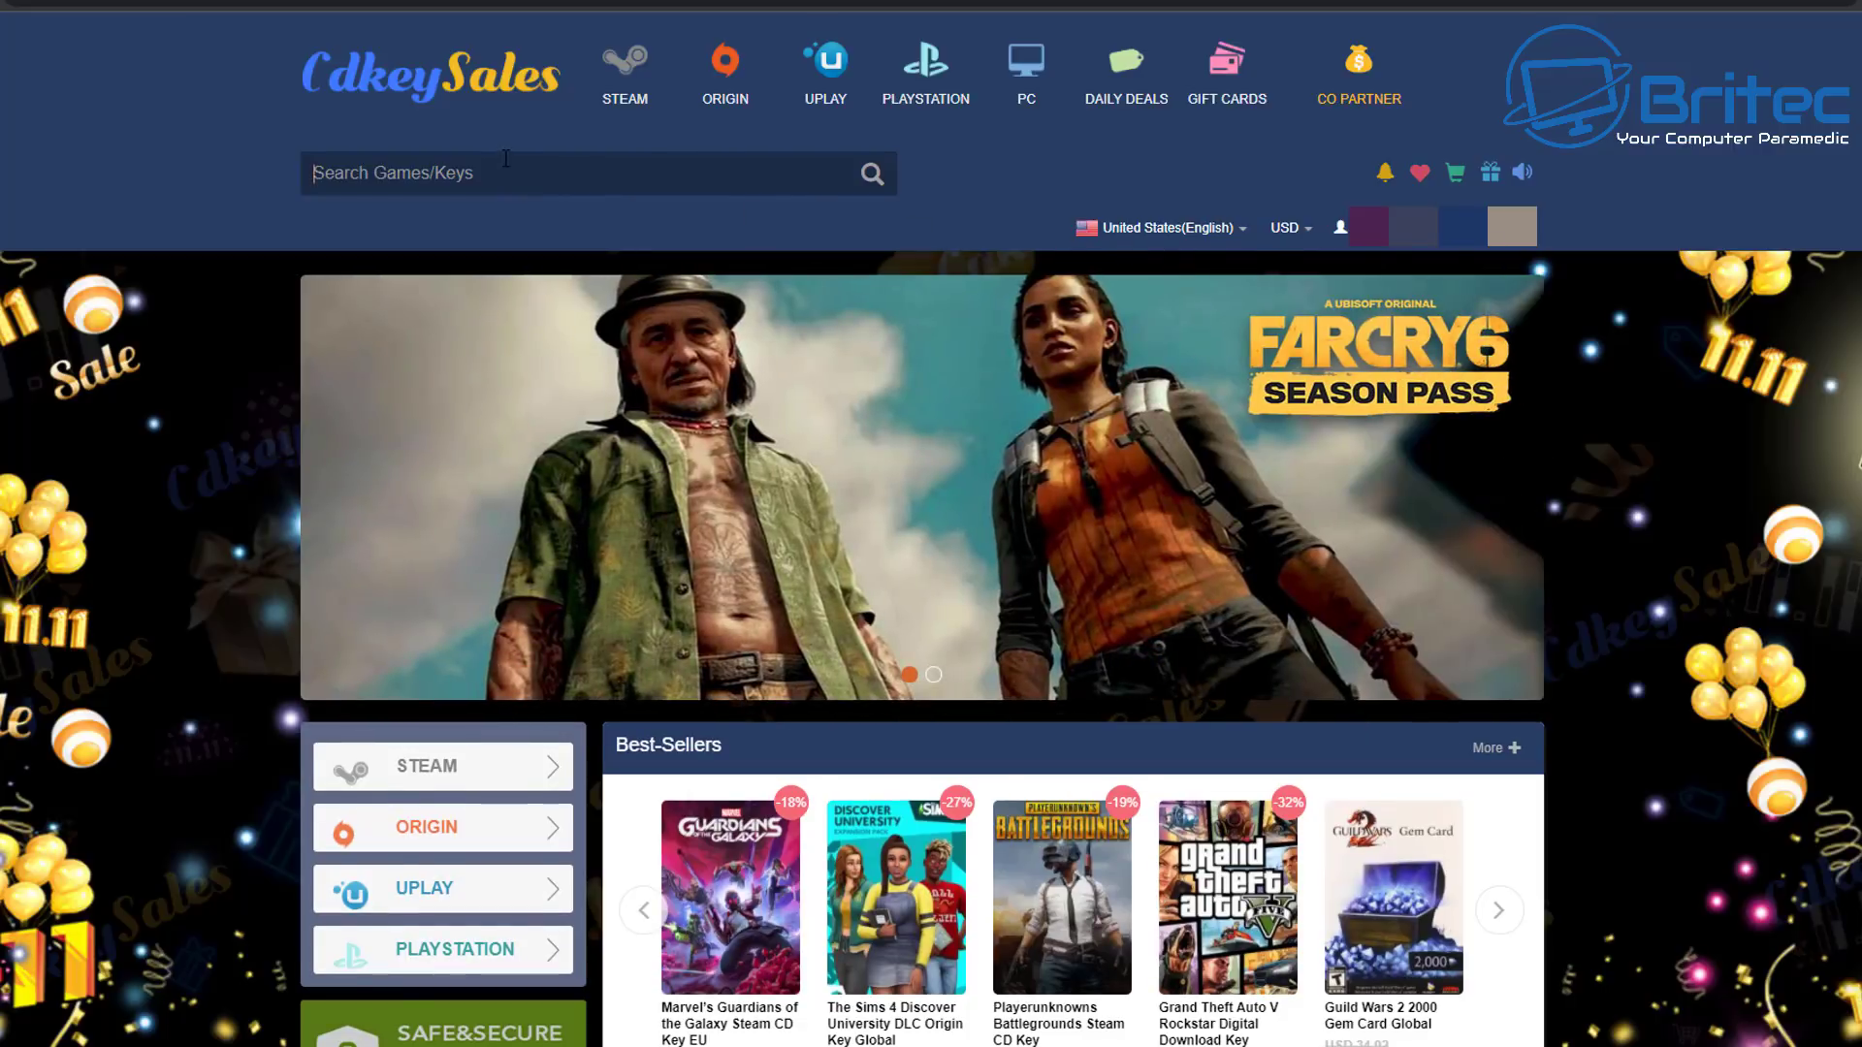
text(offic)
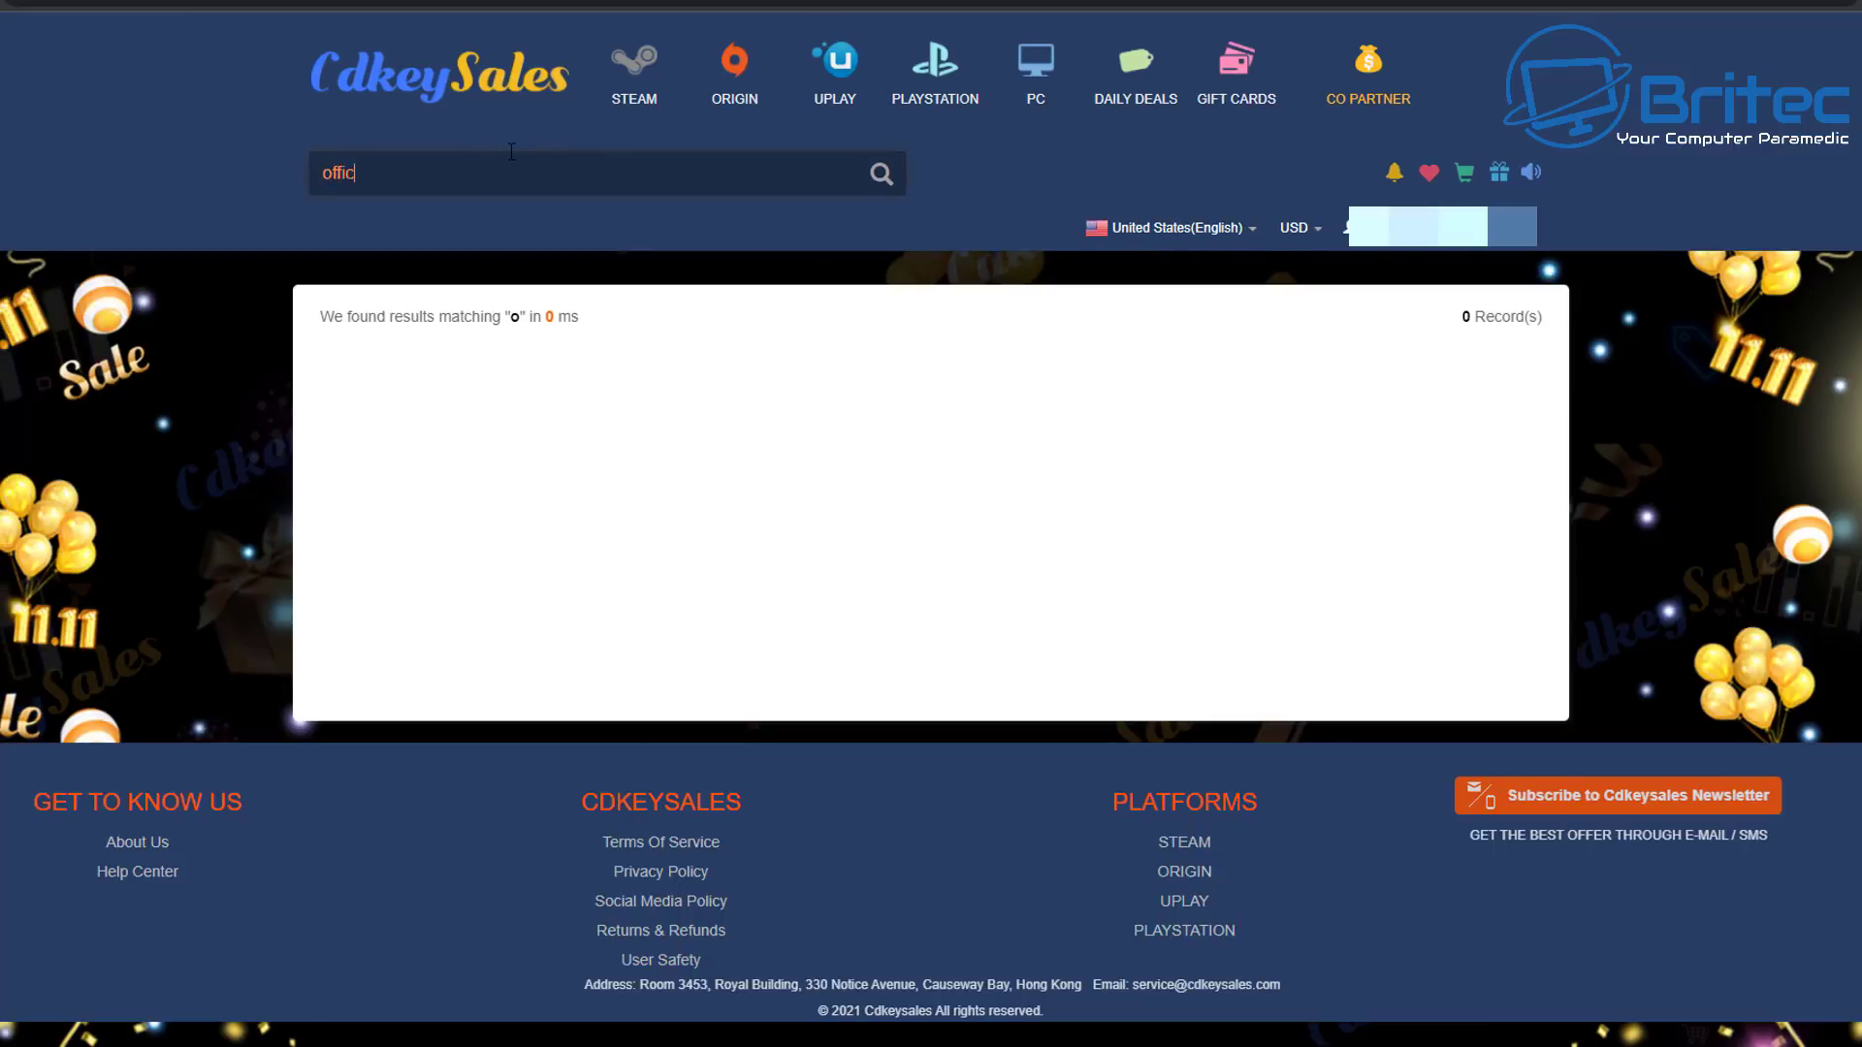
text(e 2)
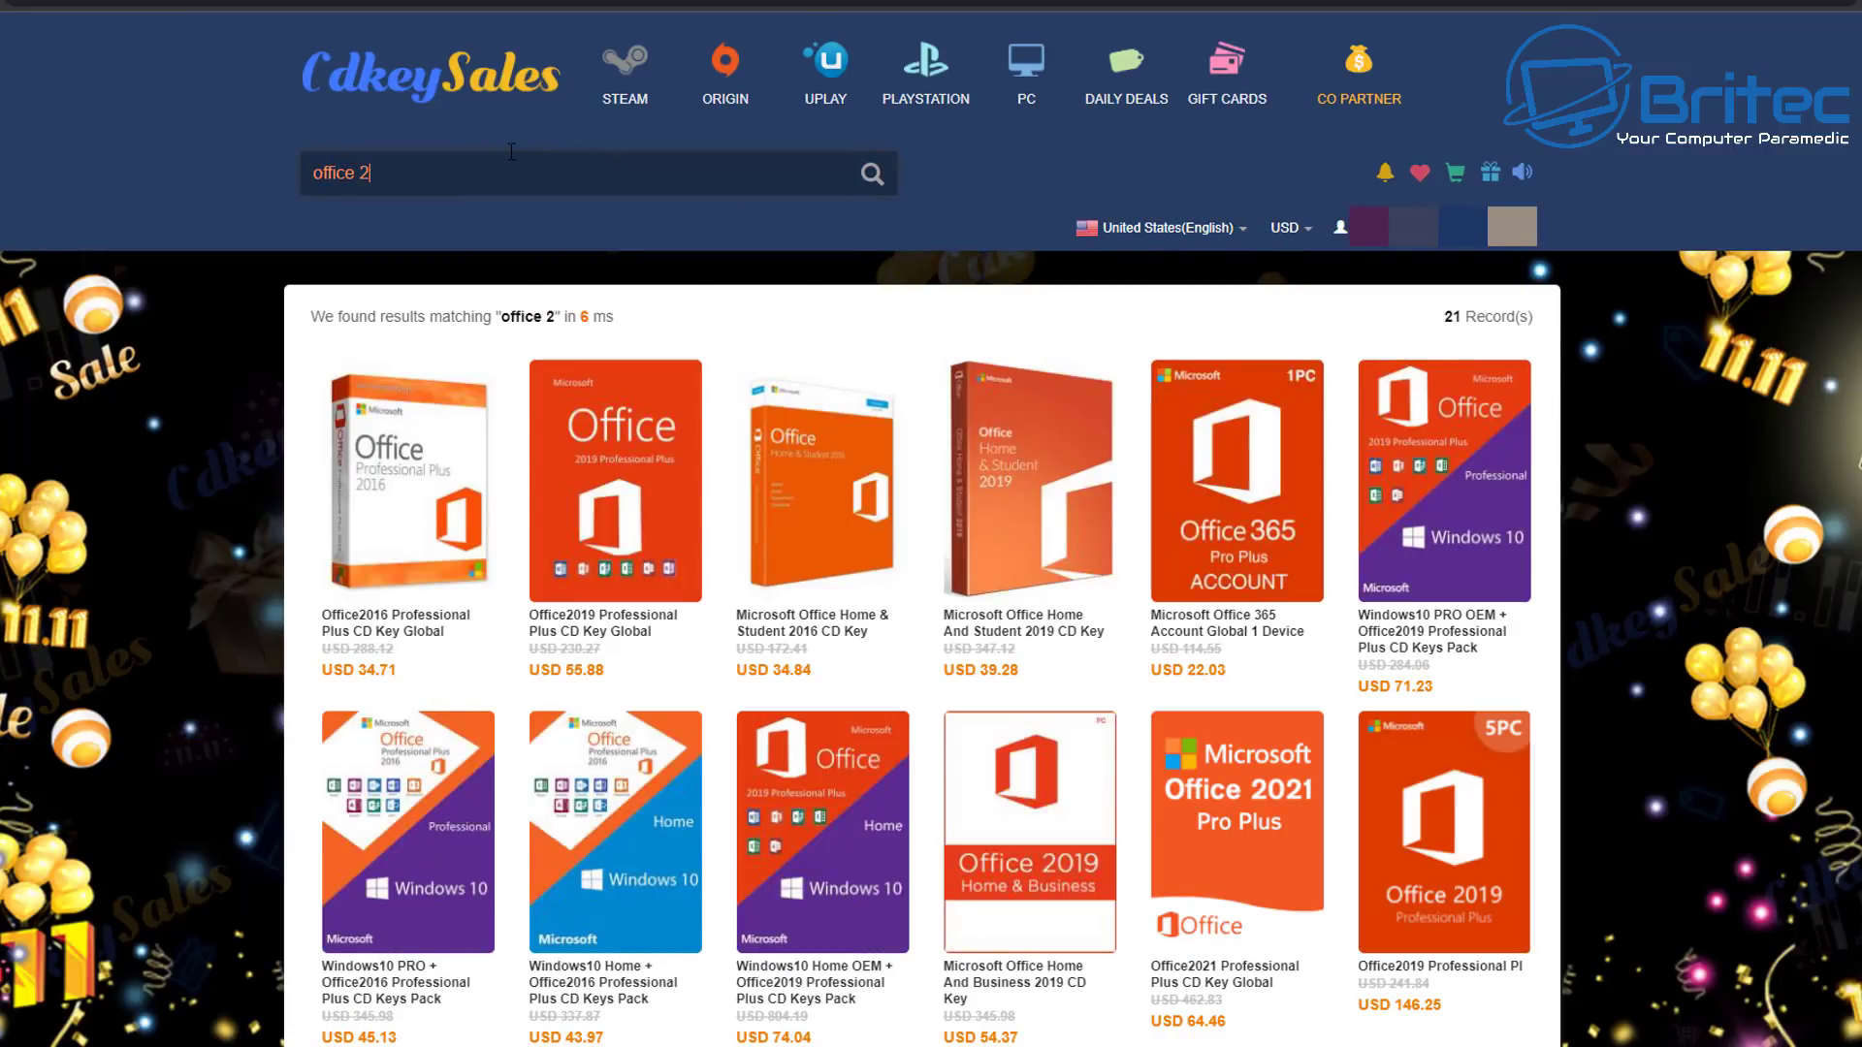
text(021)
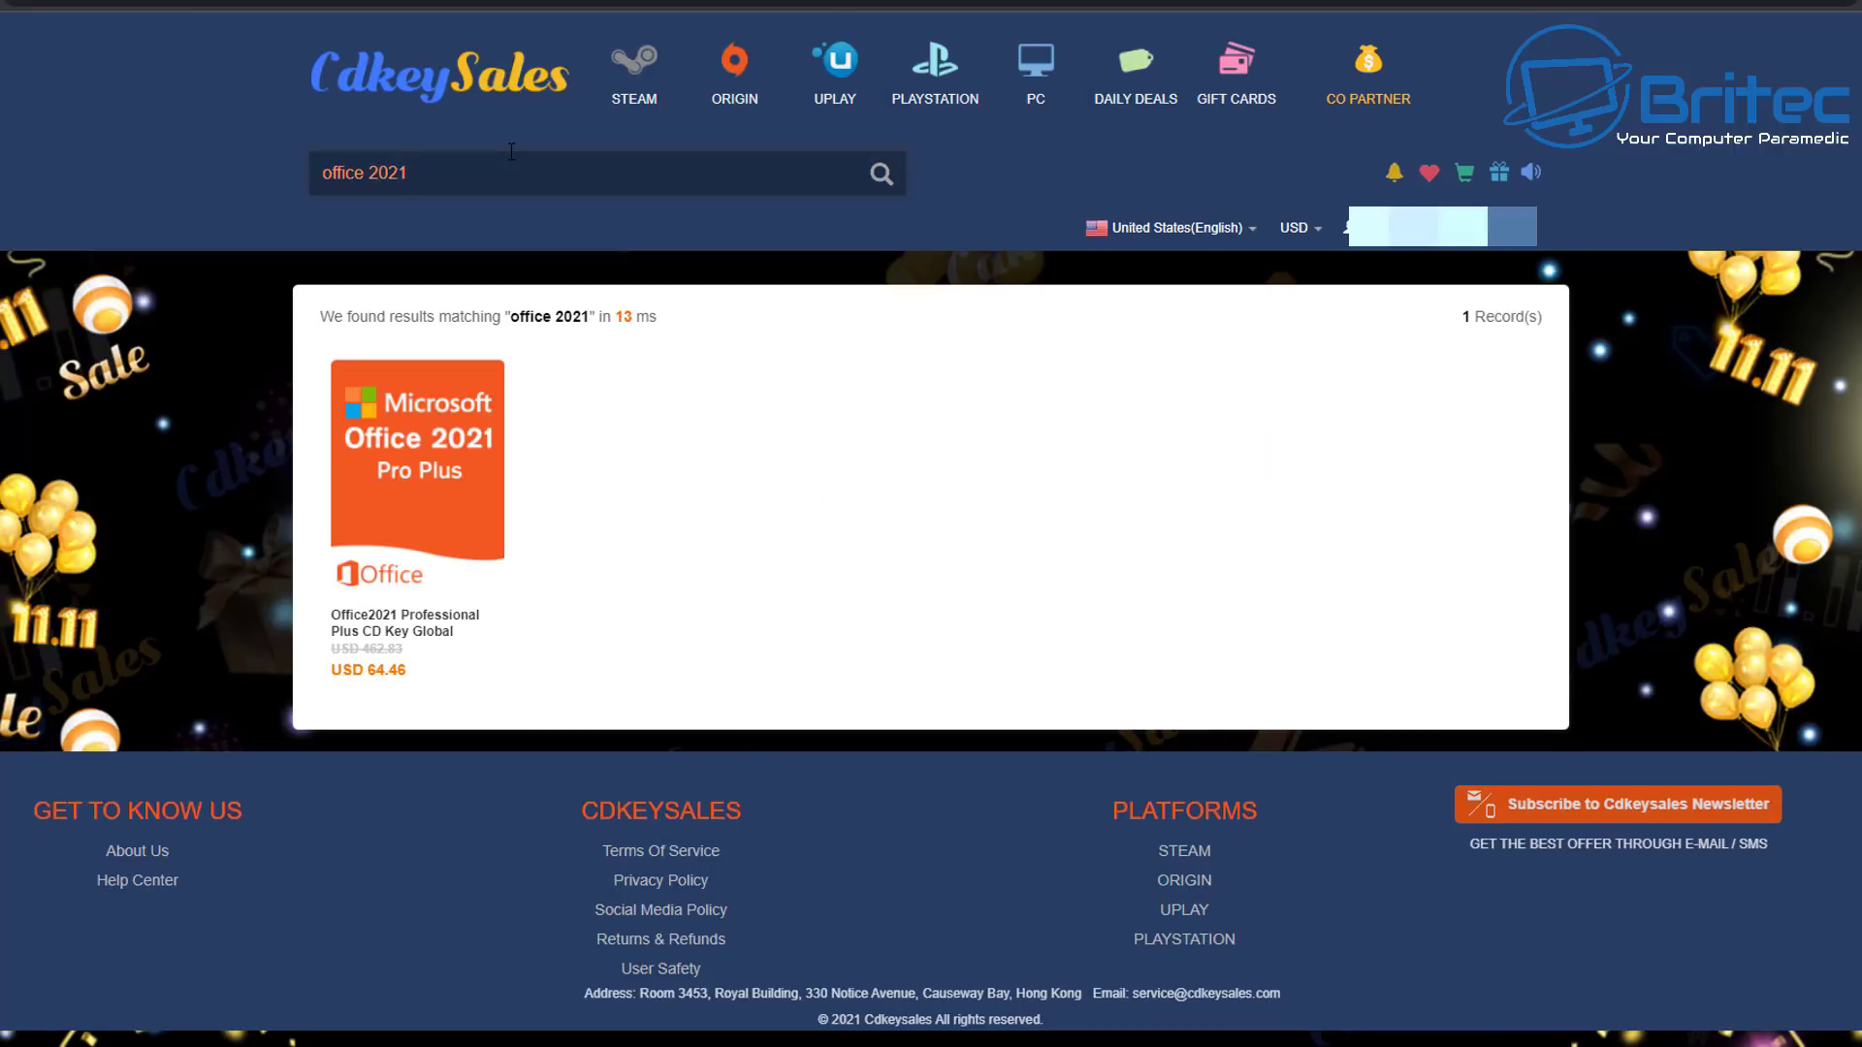
click(436, 625)
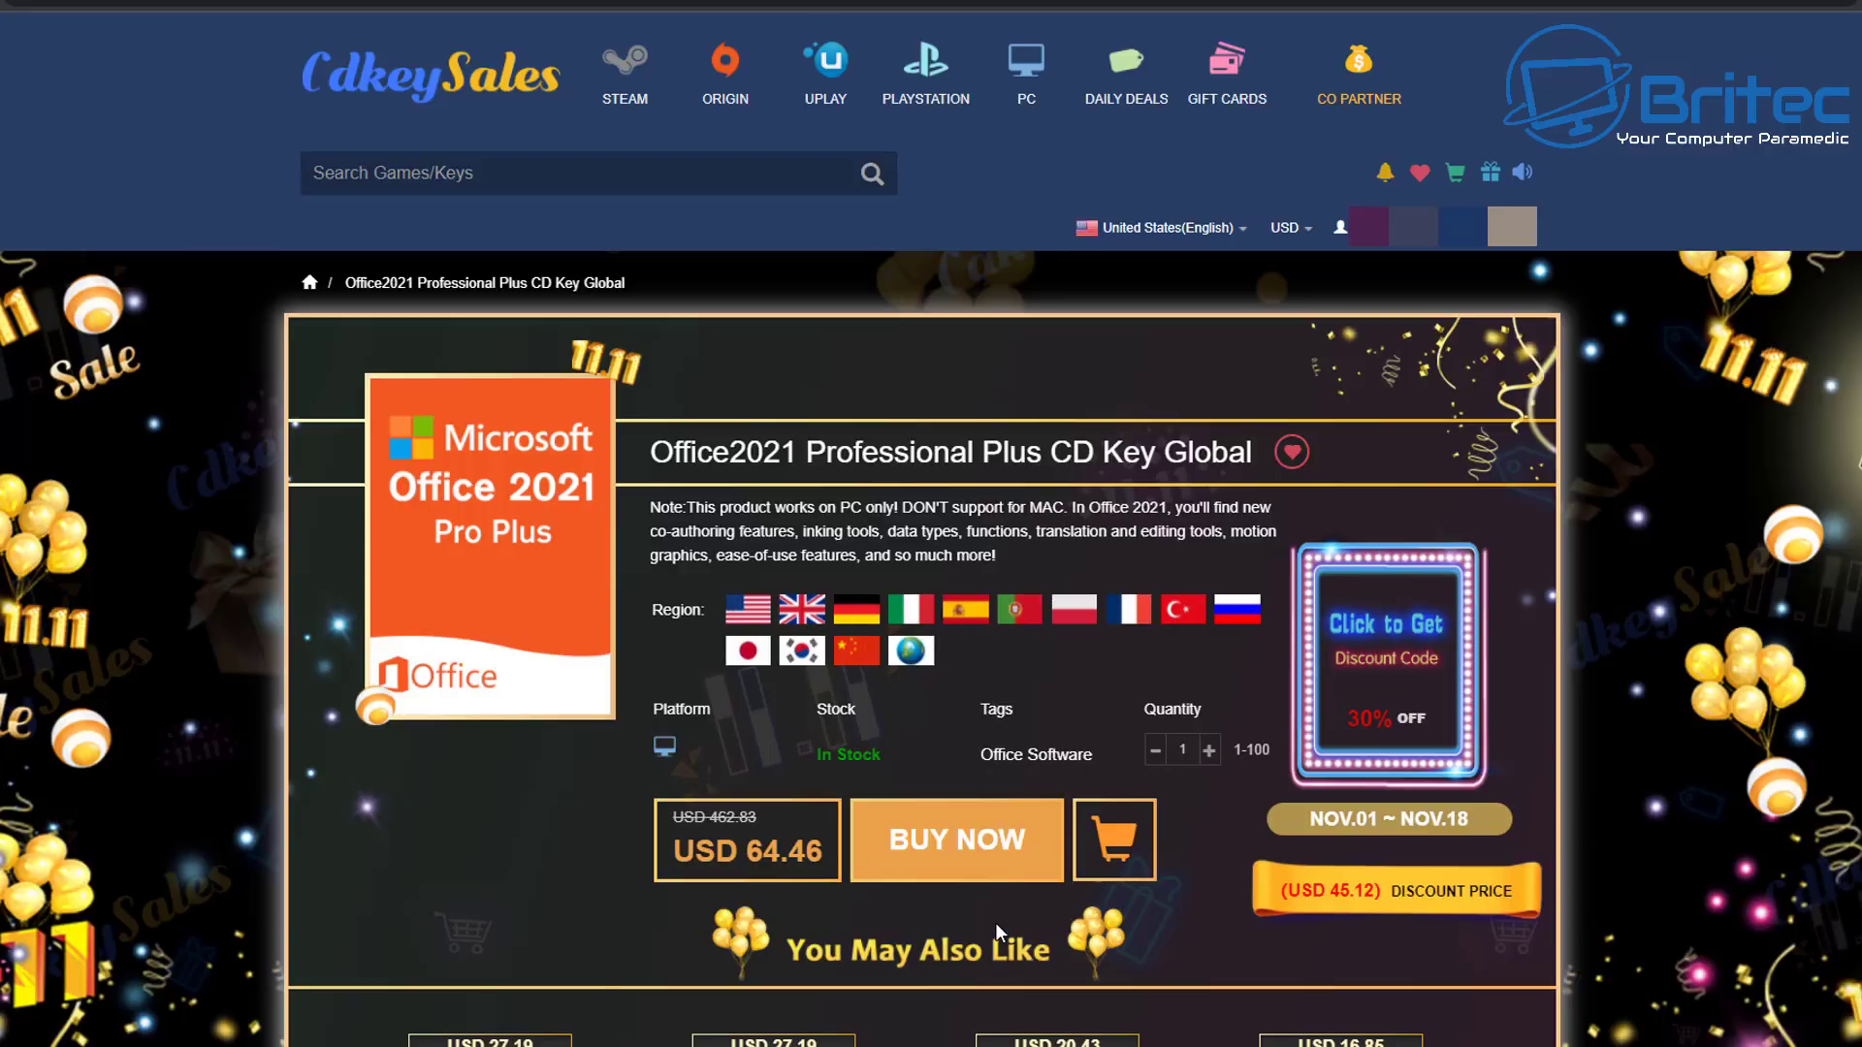
- Buy the Office 2021 key and apply promo code BR09, reducing the total to USD 41.9
click(970, 851)
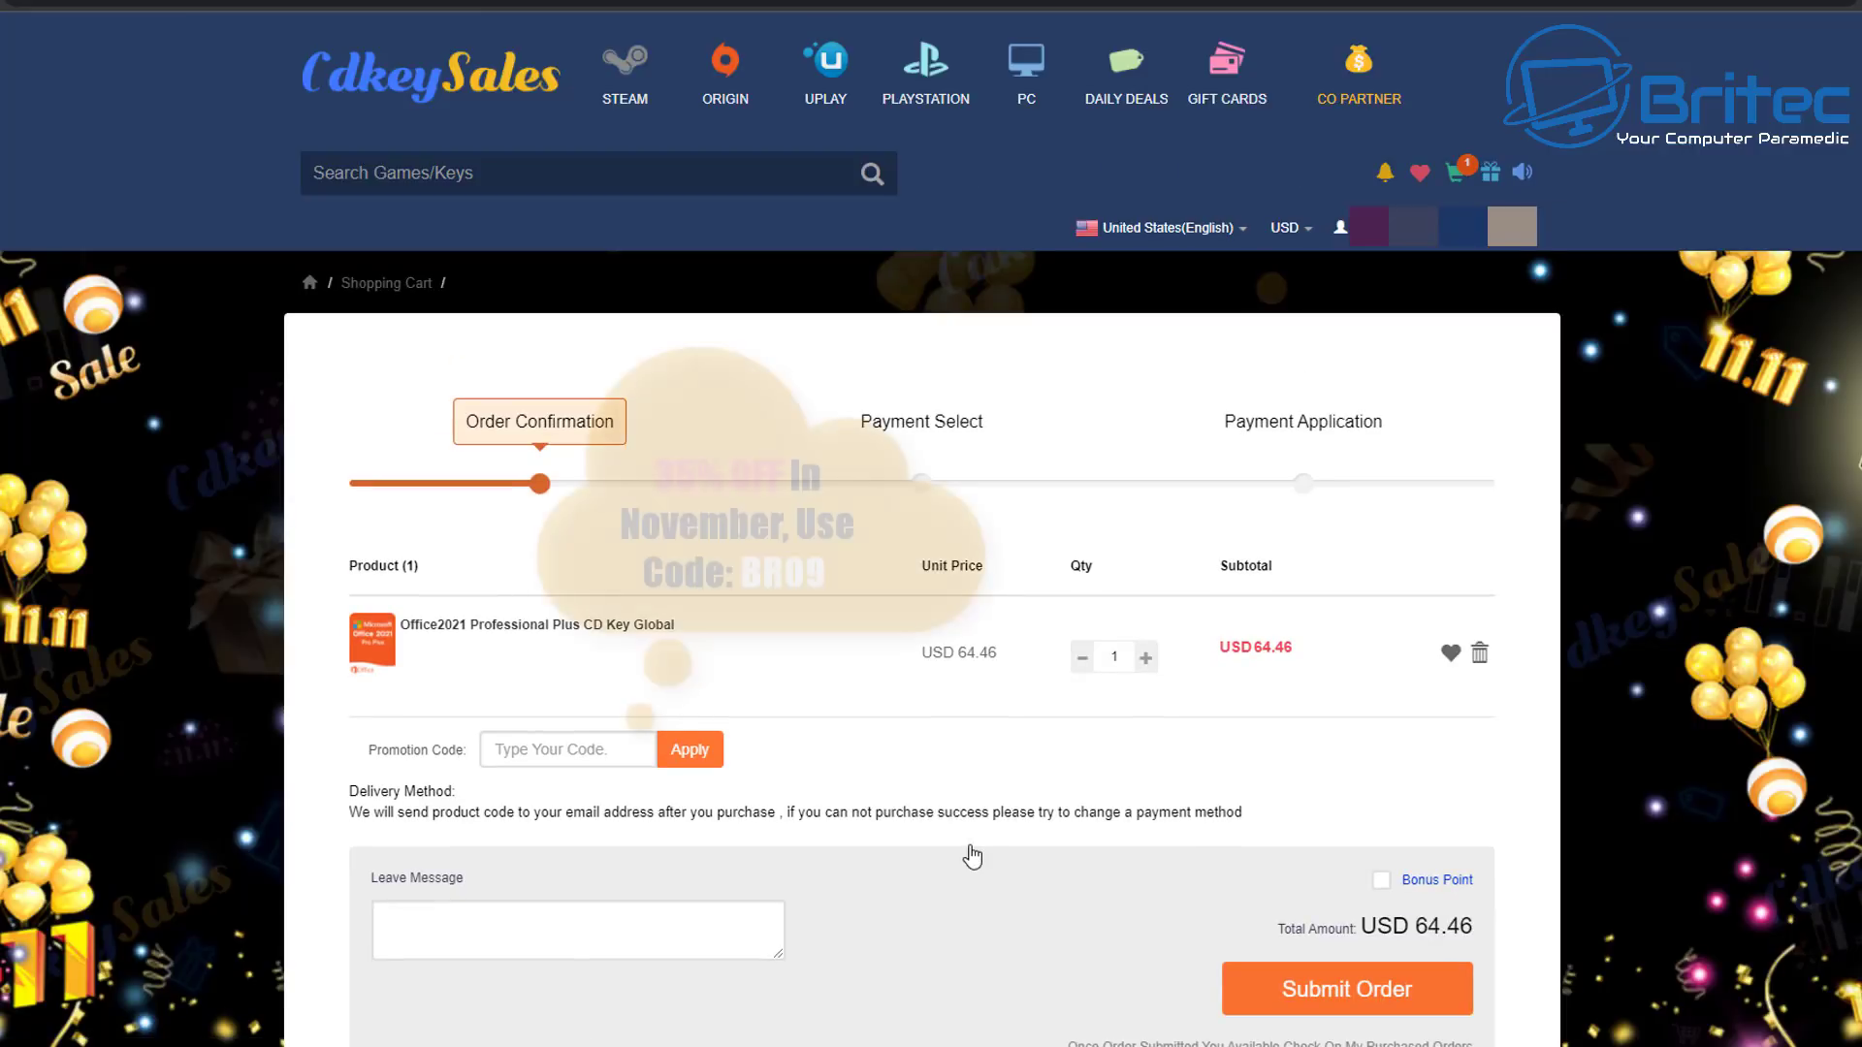
click(582, 755)
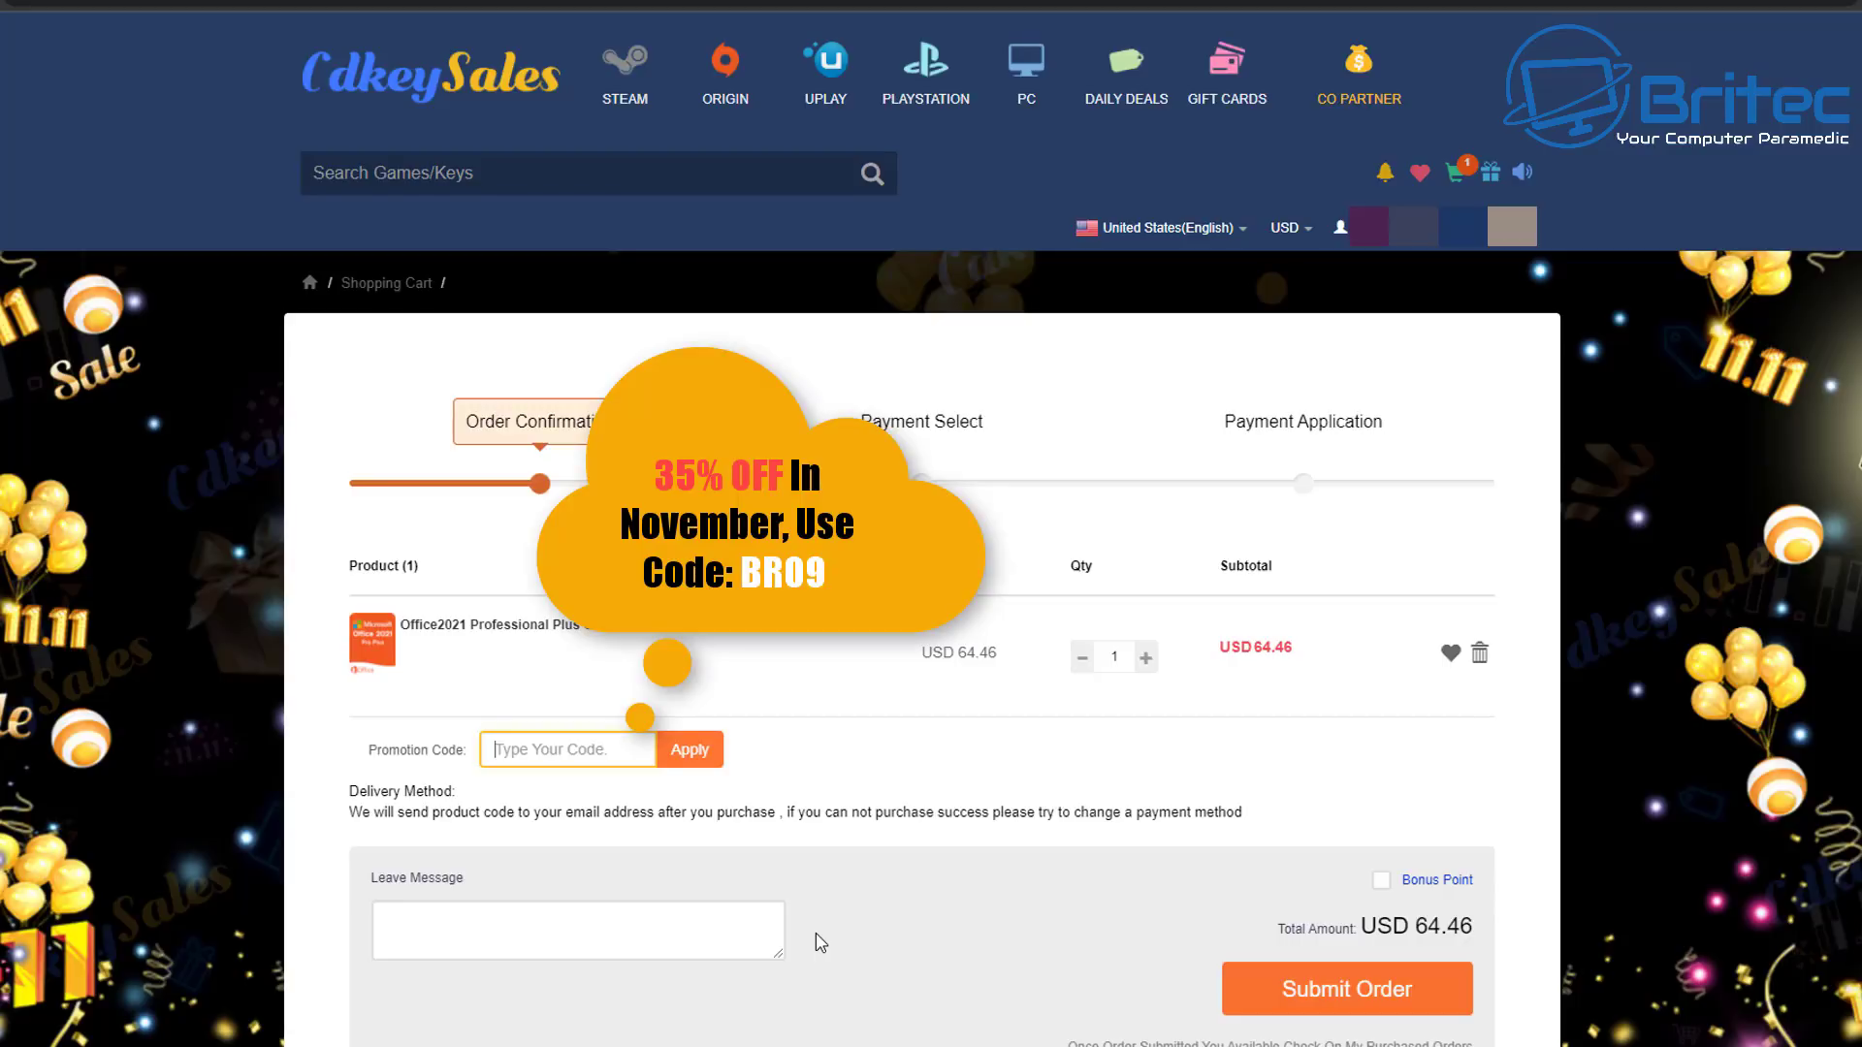
text(BR09)
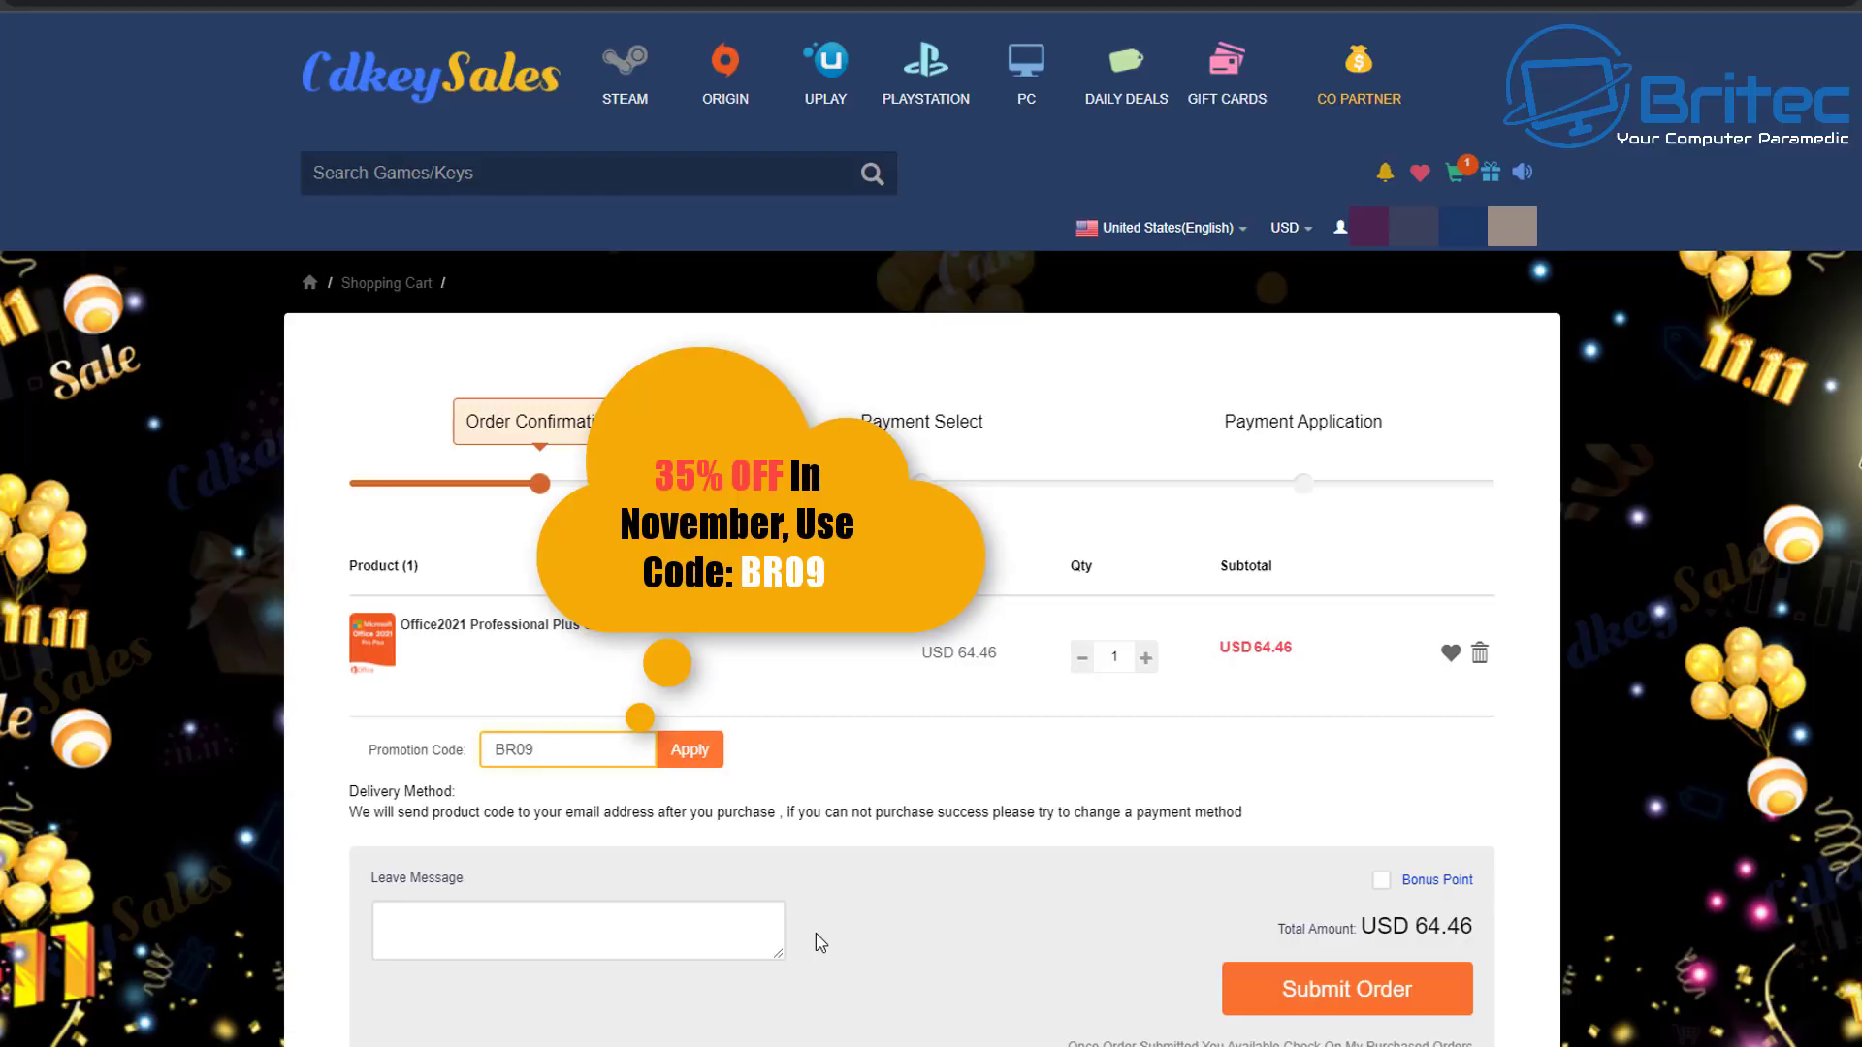
click(689, 755)
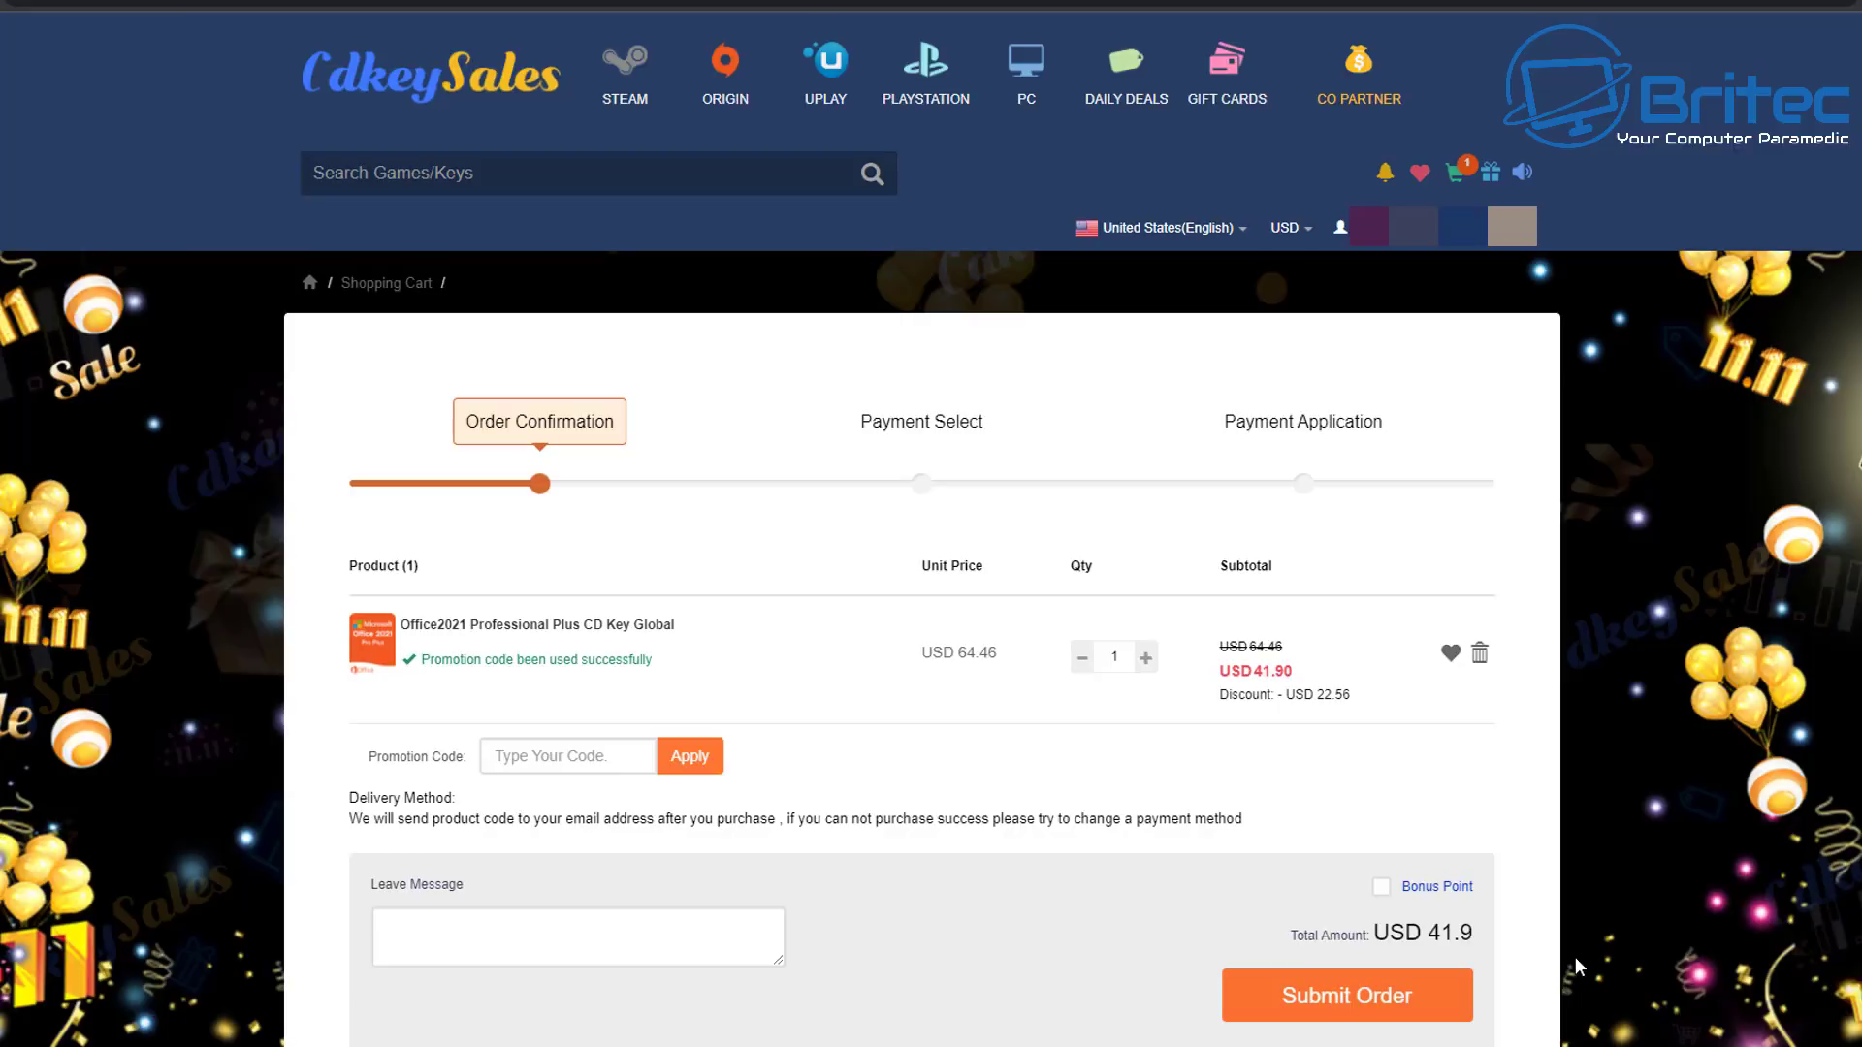
- Submit the USD 41.9 order and pay for it with PayPal
click(1474, 988)
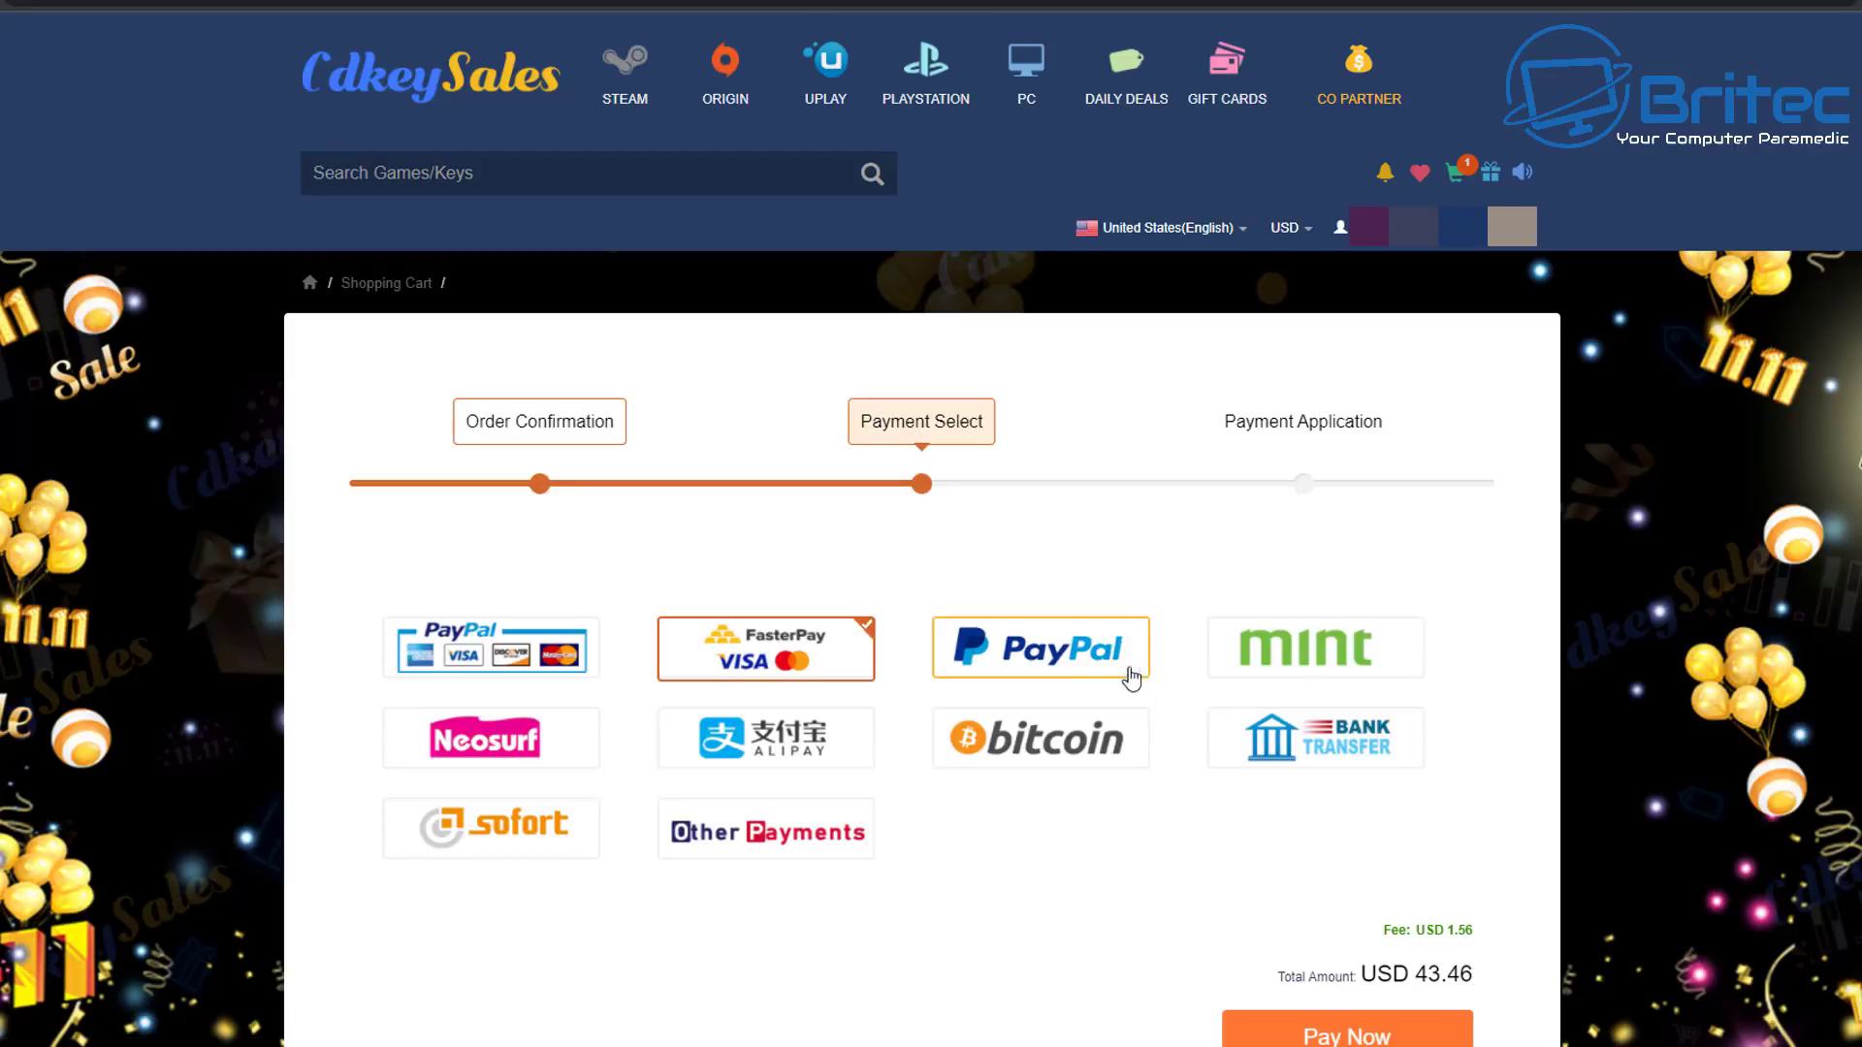
click(1077, 661)
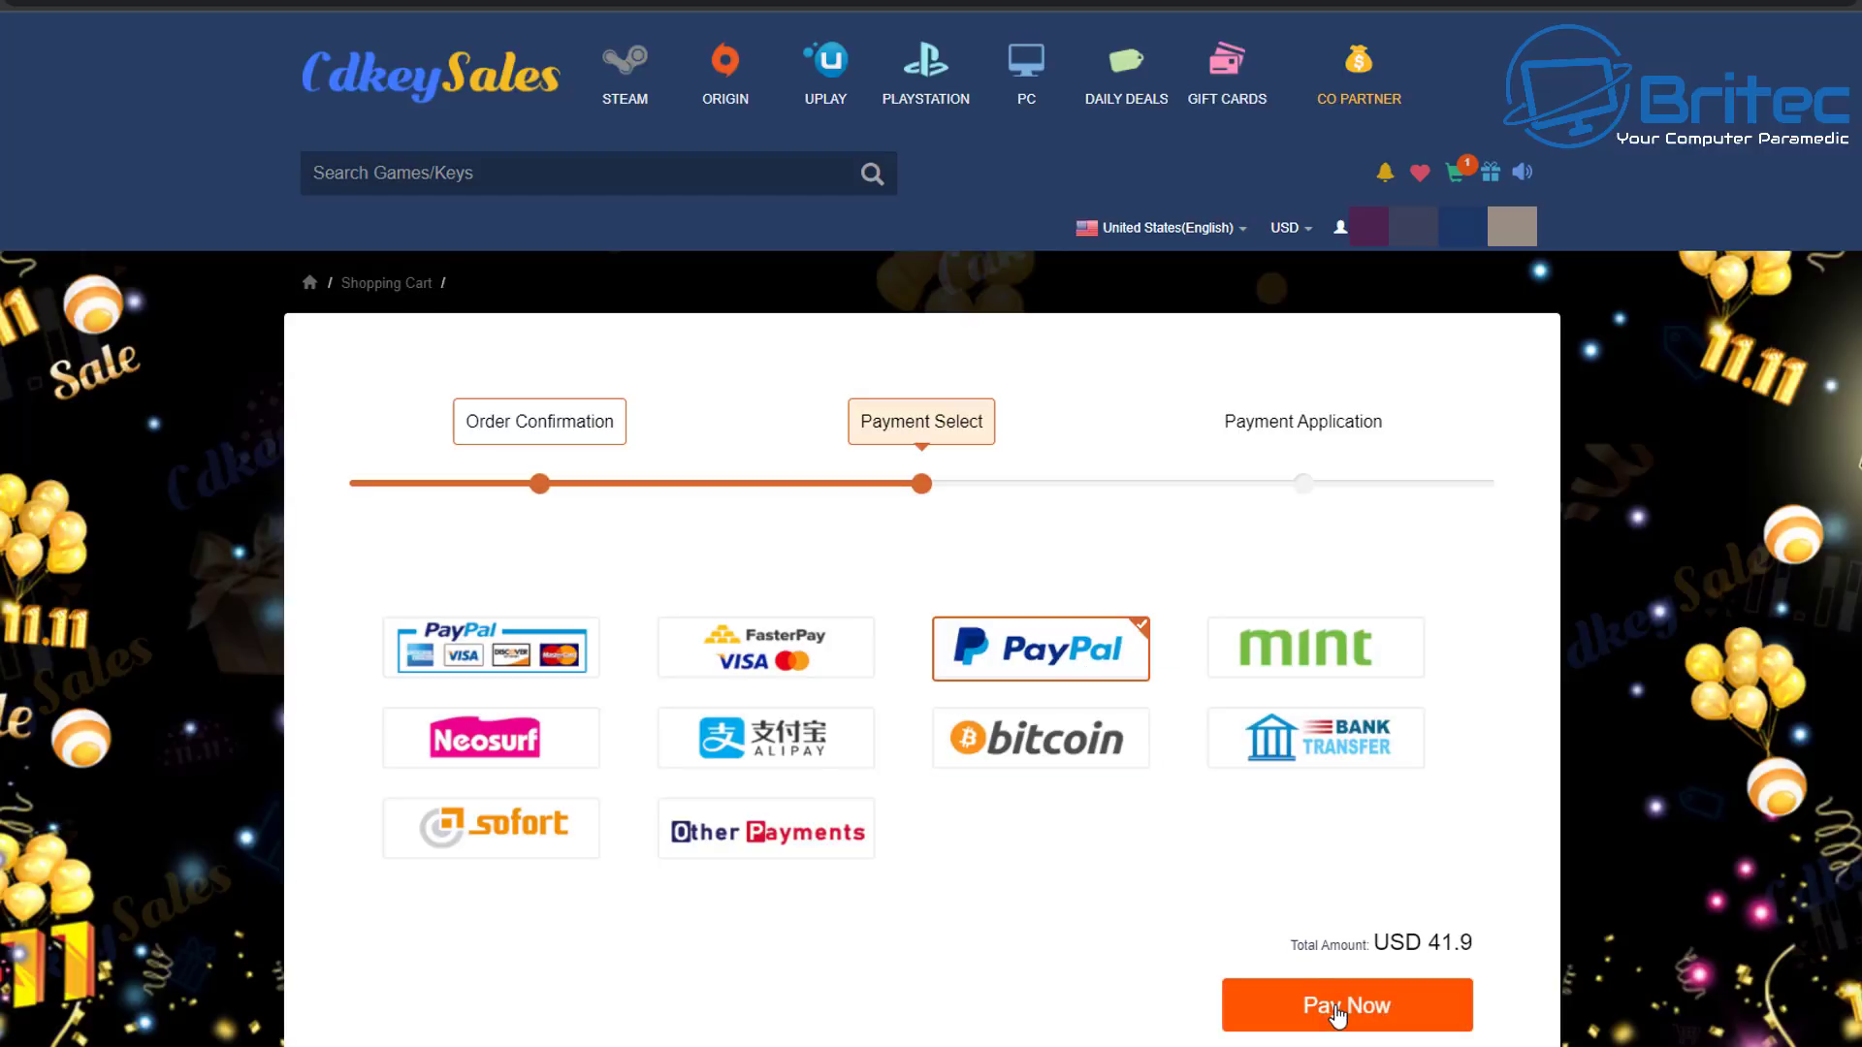
click(1338, 1015)
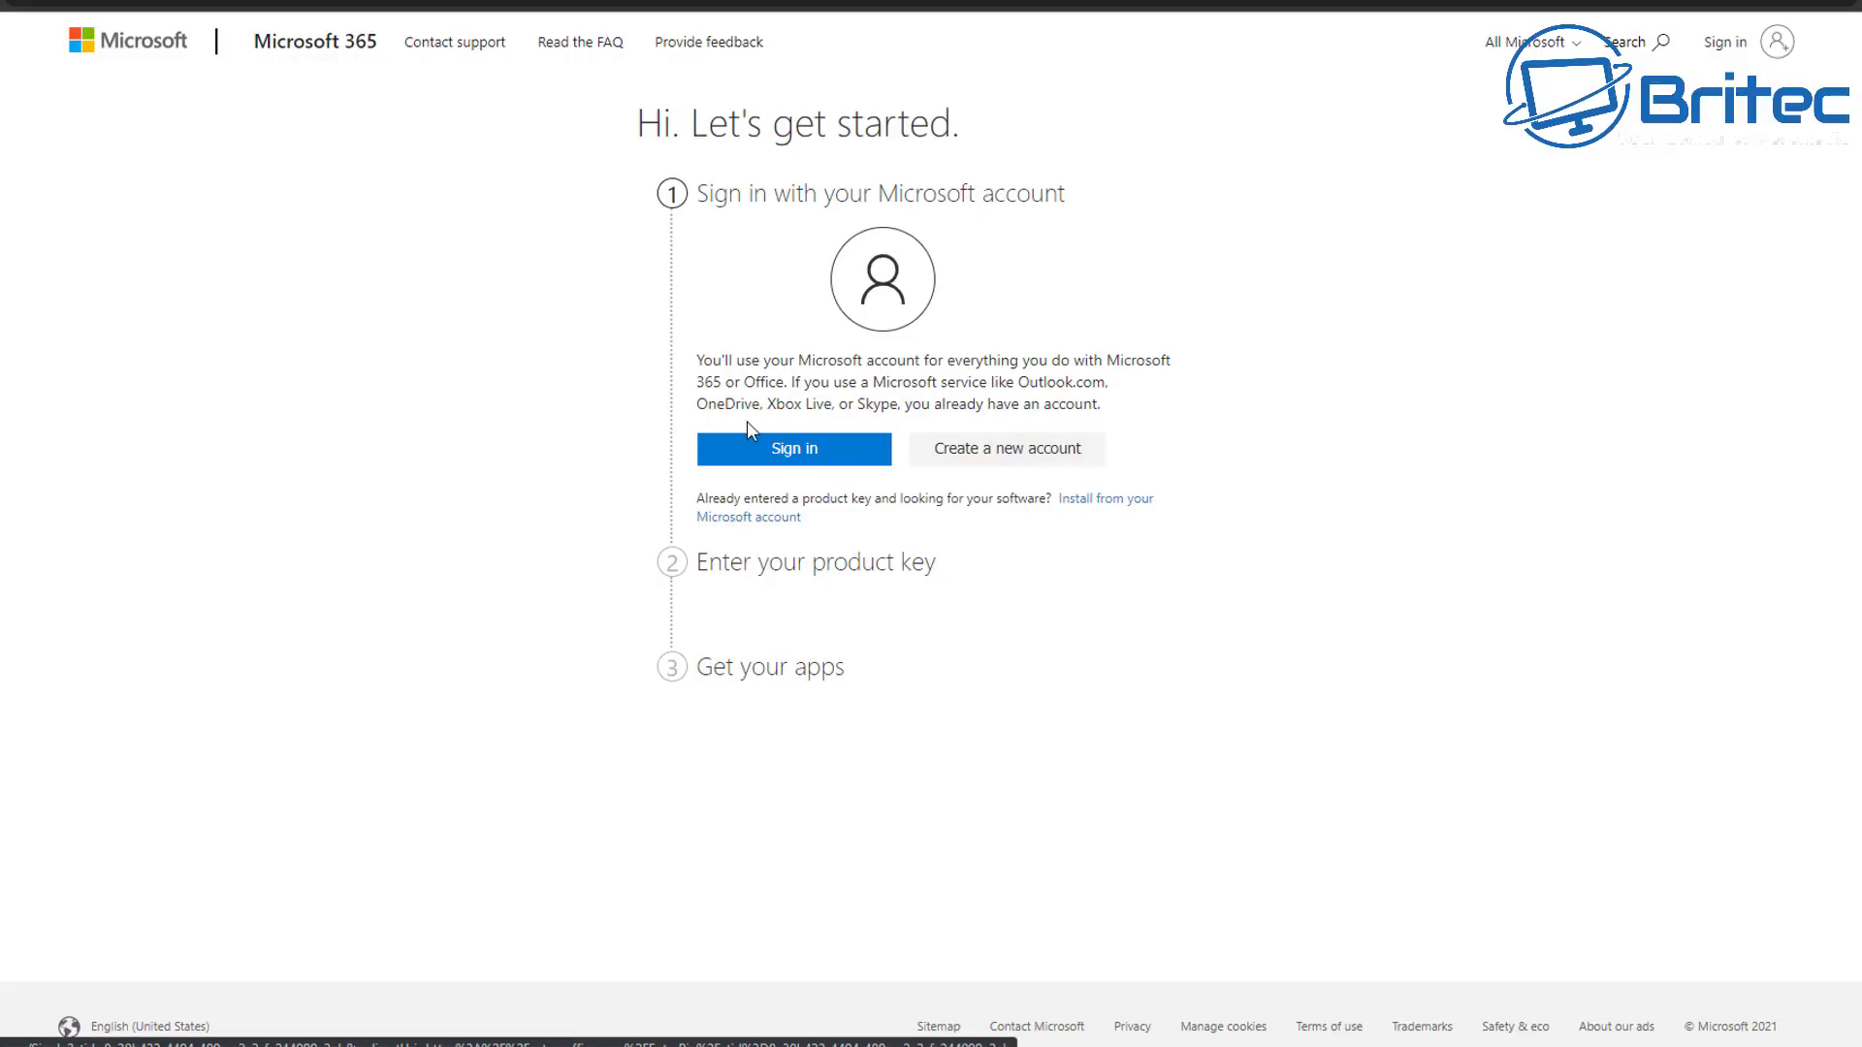
- Sign in to the Microsoft account on the Office setup page, then enter the product key with region United Kingdom
click(786, 455)
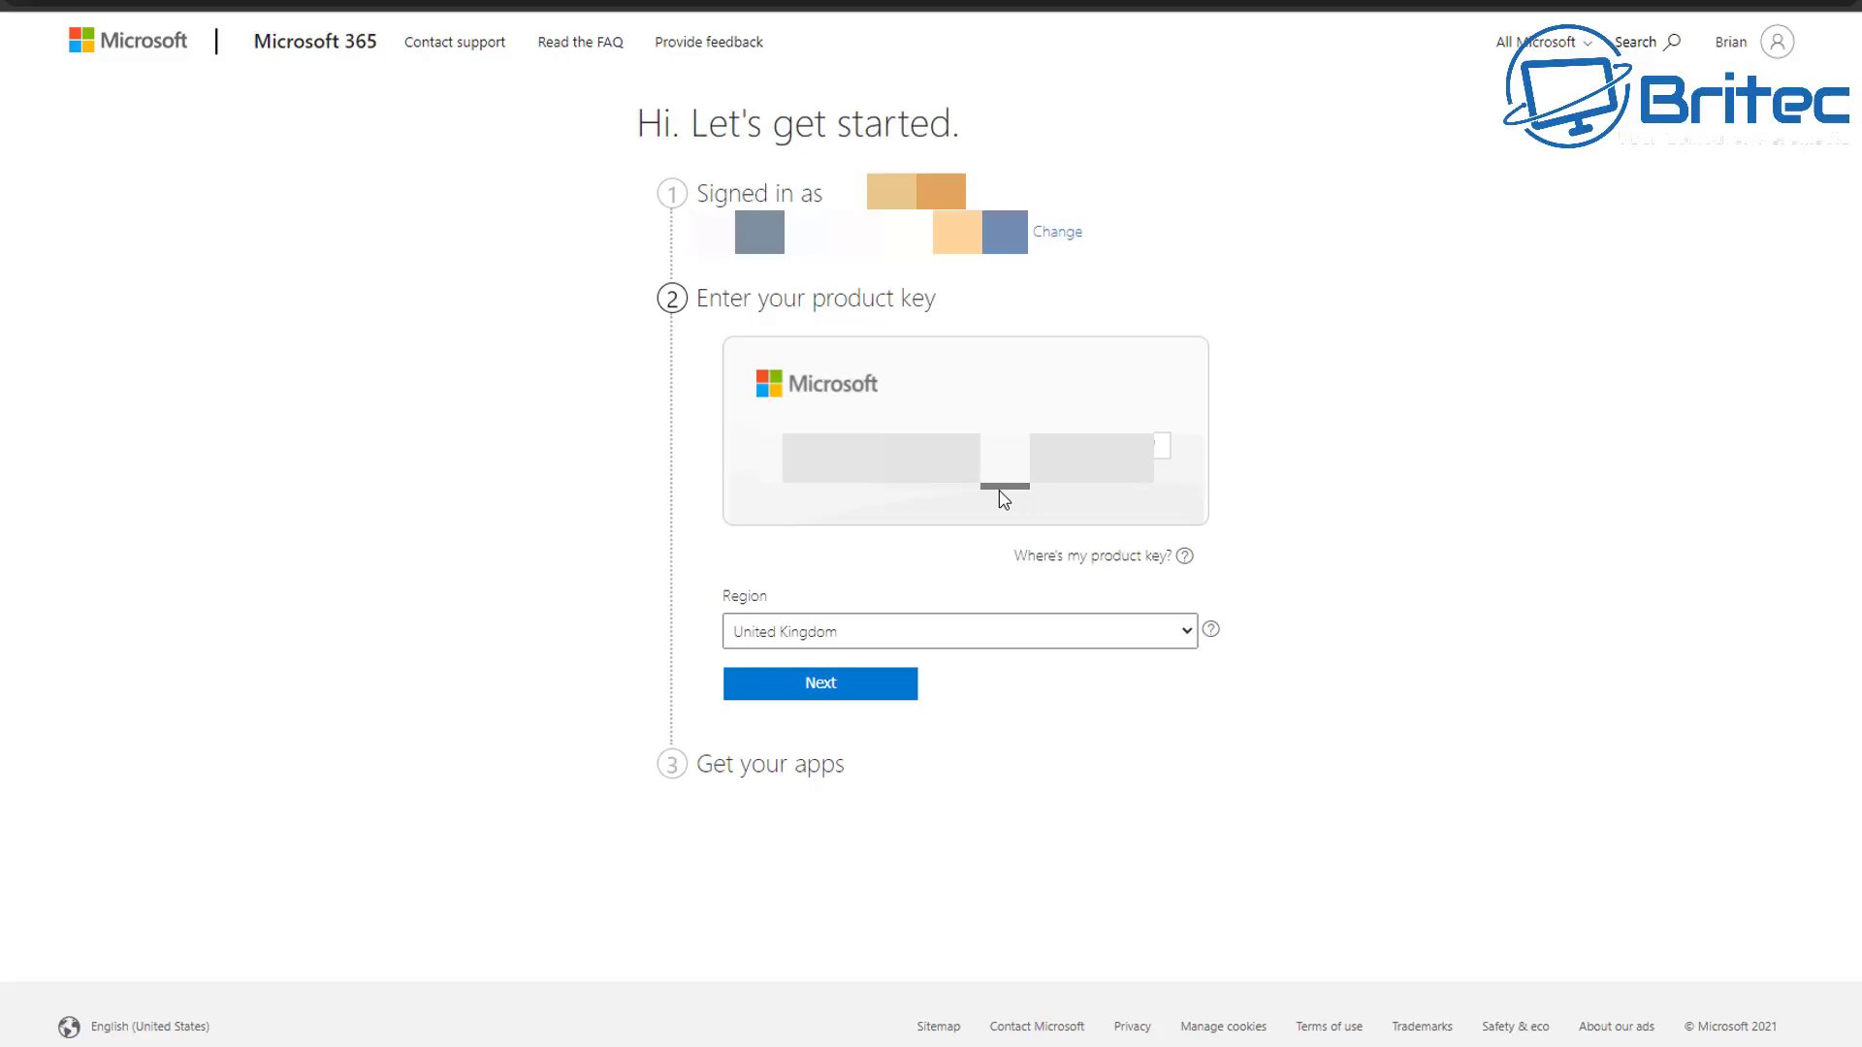
- Validate the product key so it is recognised as Office Professional Plus 2021
click(846, 691)
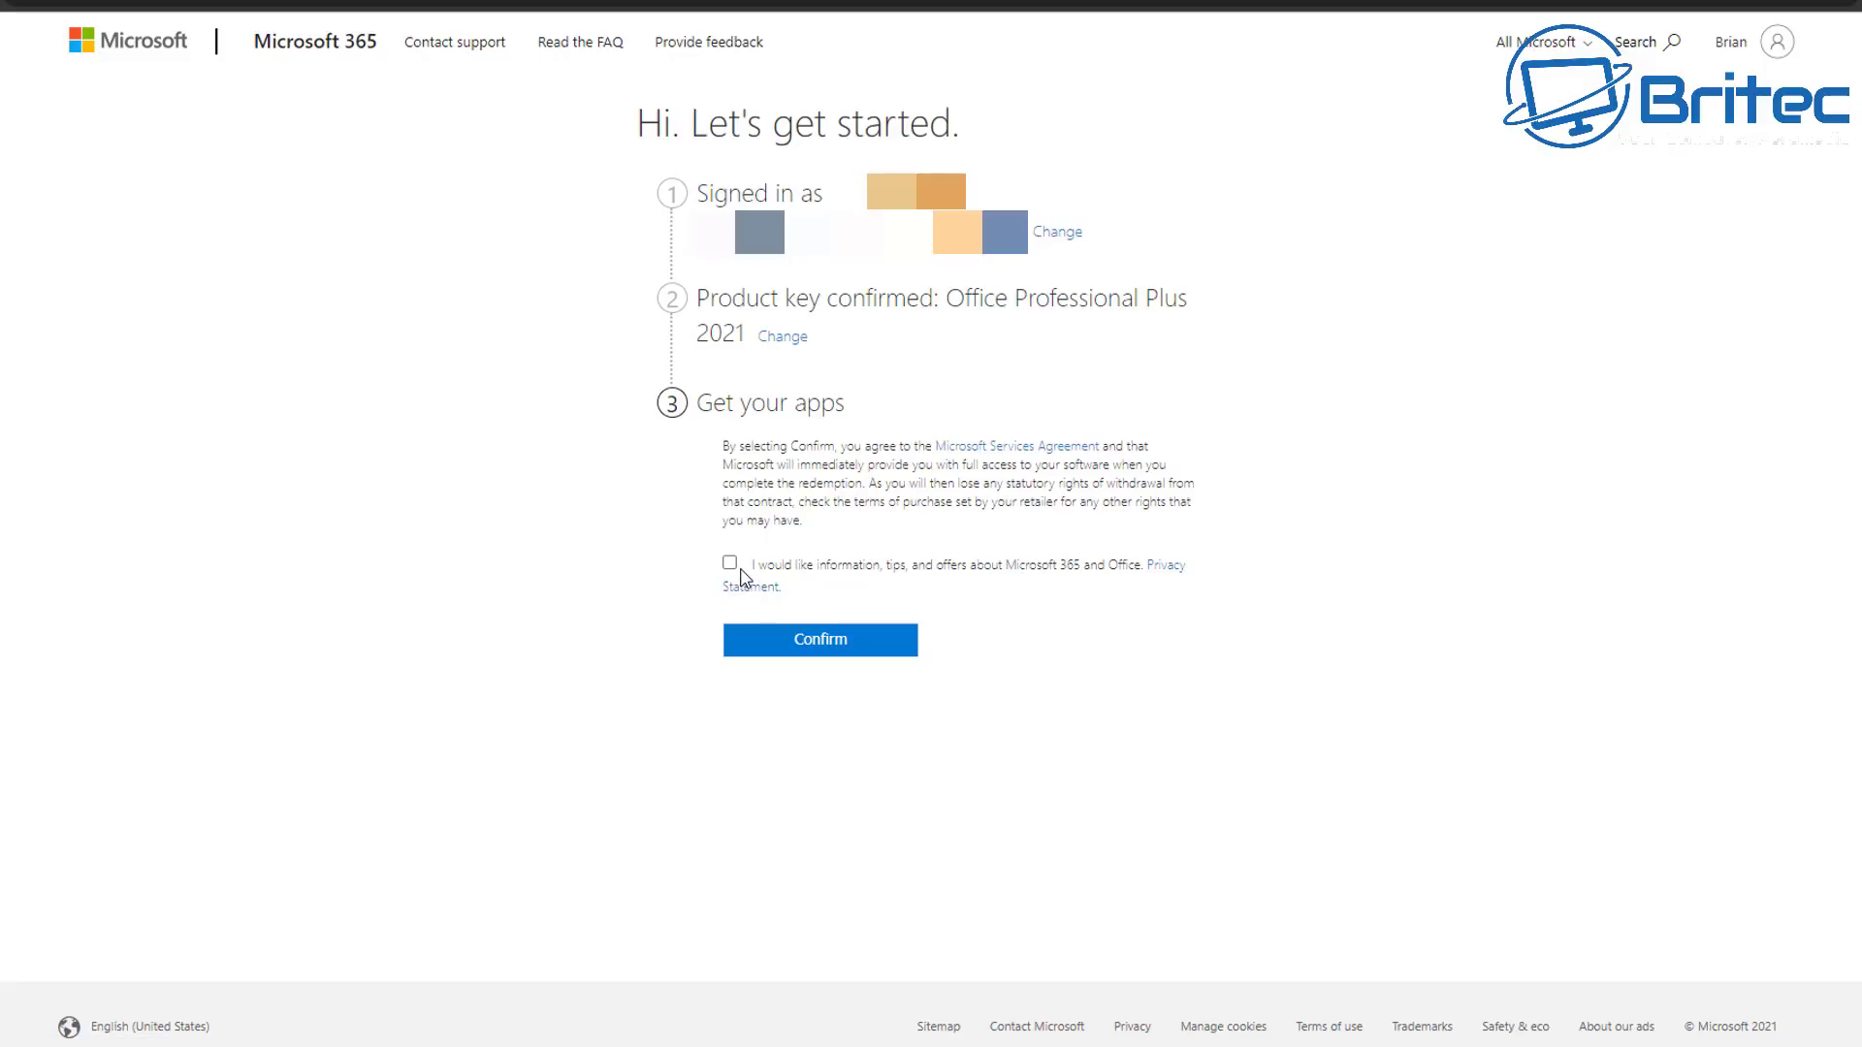
- Confirm the key redemption, then bring up Install for Office Professional Plus 2021 under Services & subscriptions
click(843, 648)
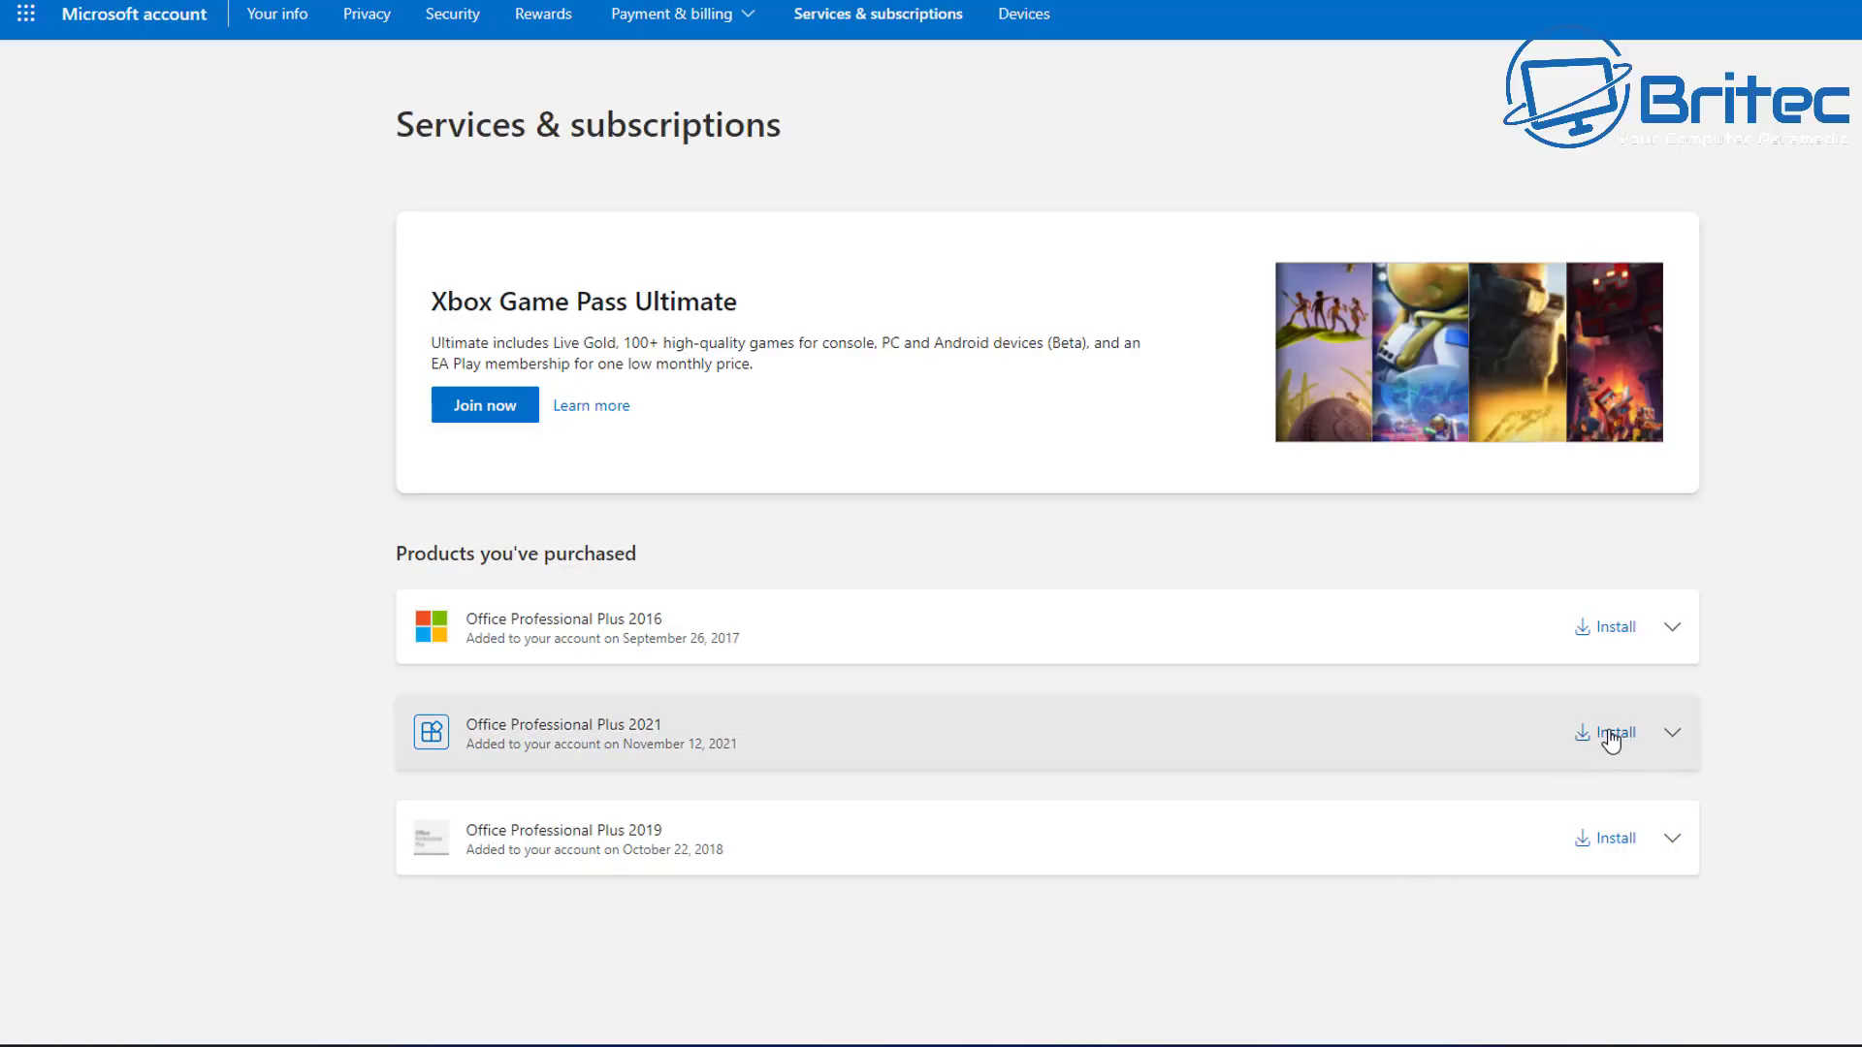
click(1610, 735)
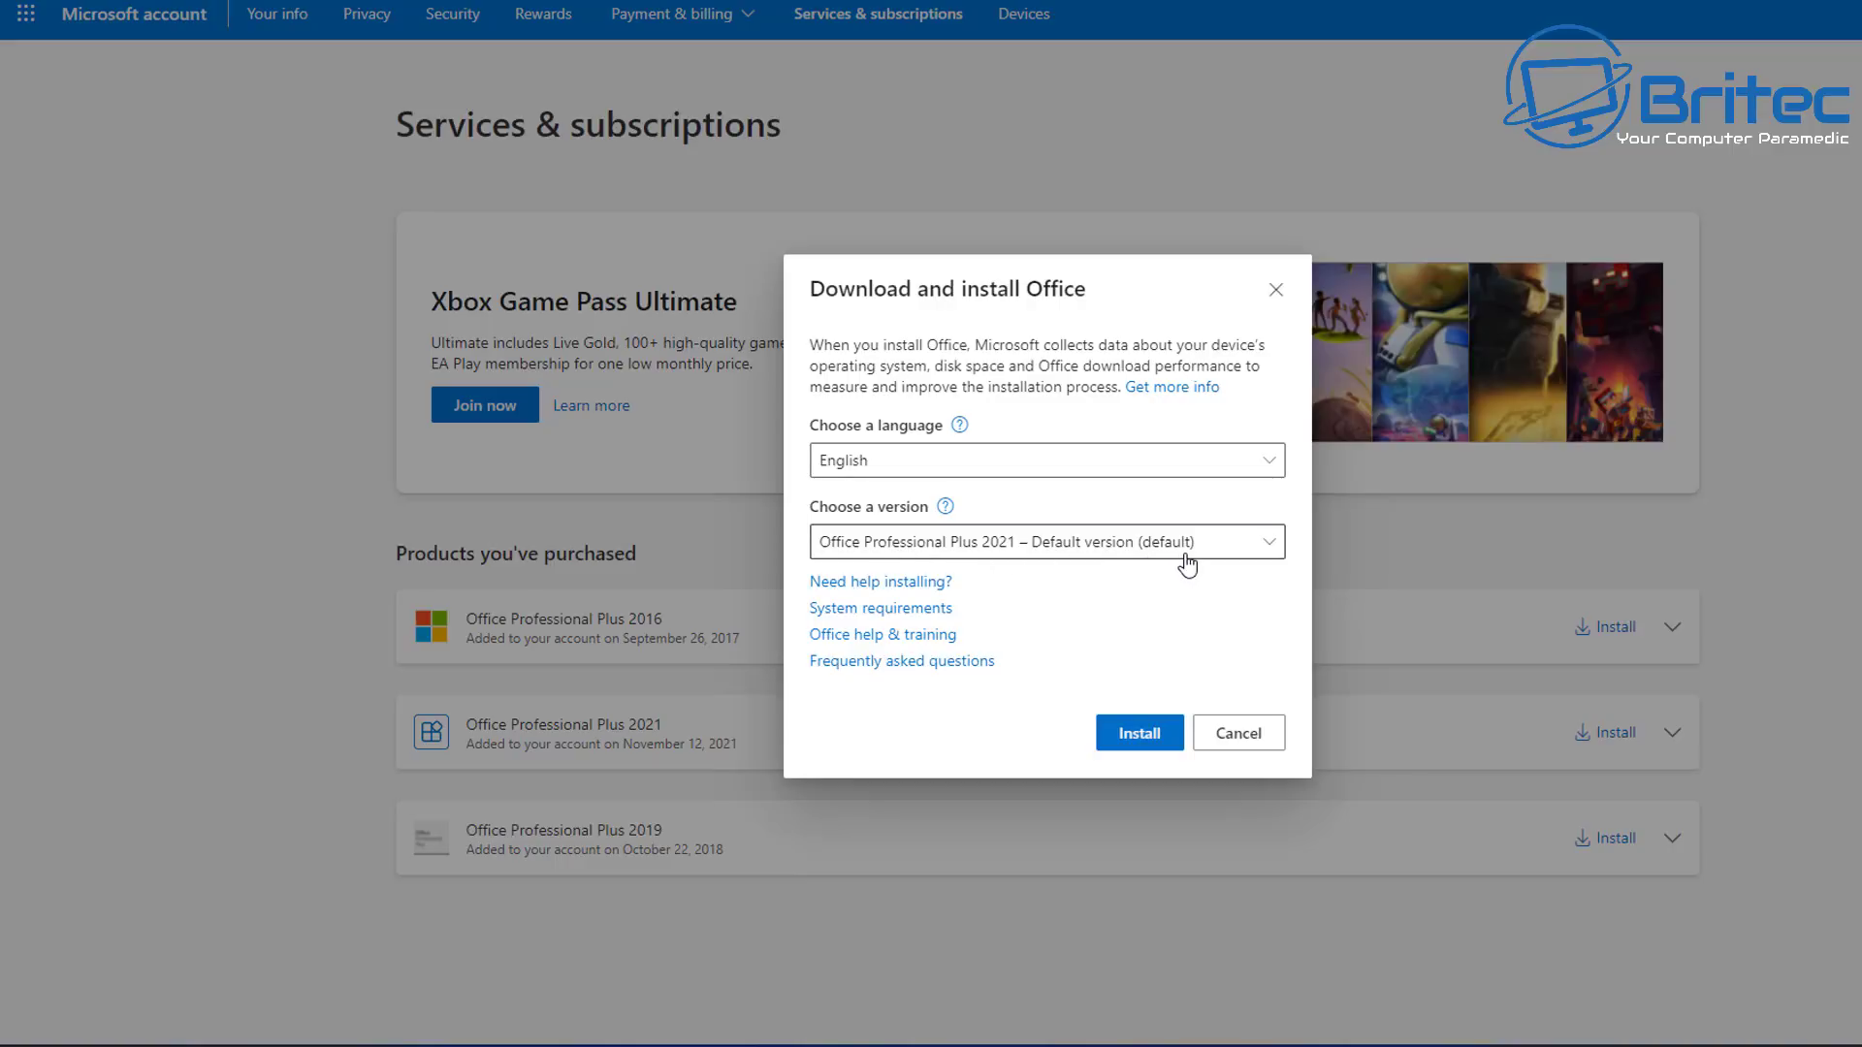
- Choose the Offline installer version and start downloading ProPlus2021Retail.img (4.2 GB)
click(1273, 547)
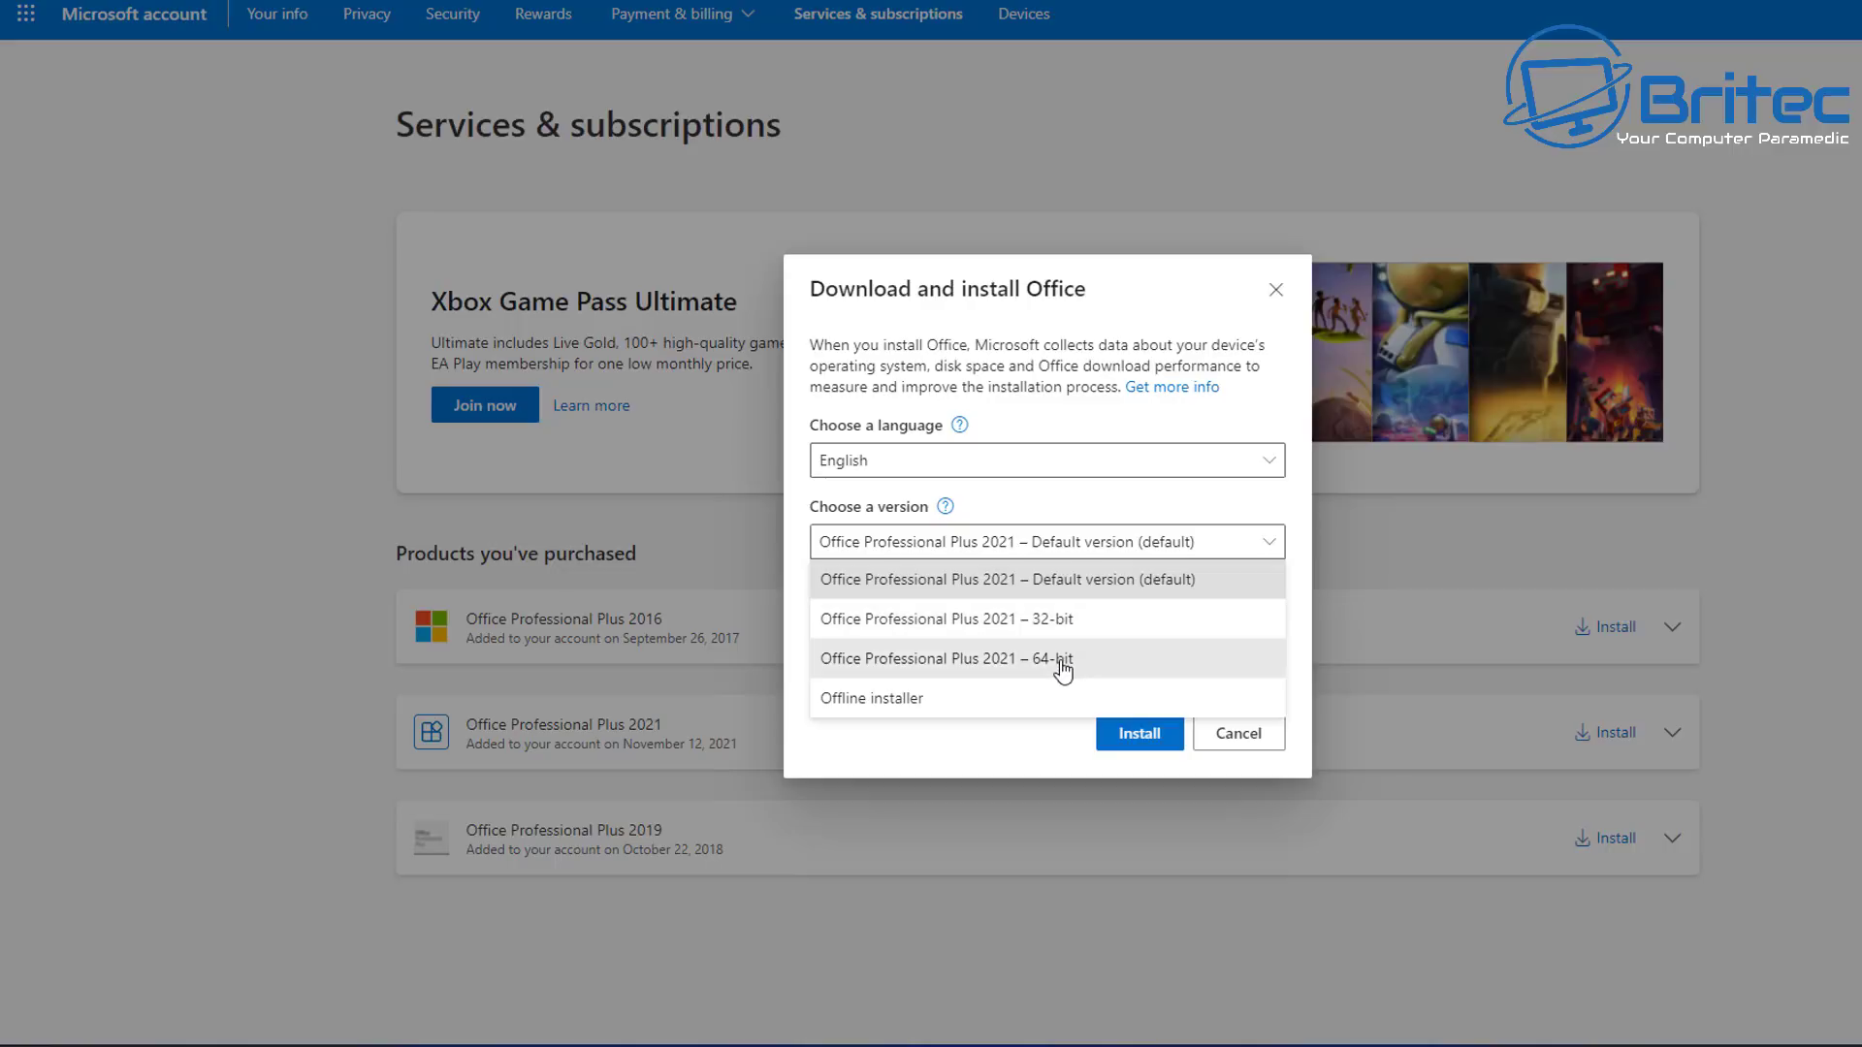
click(889, 700)
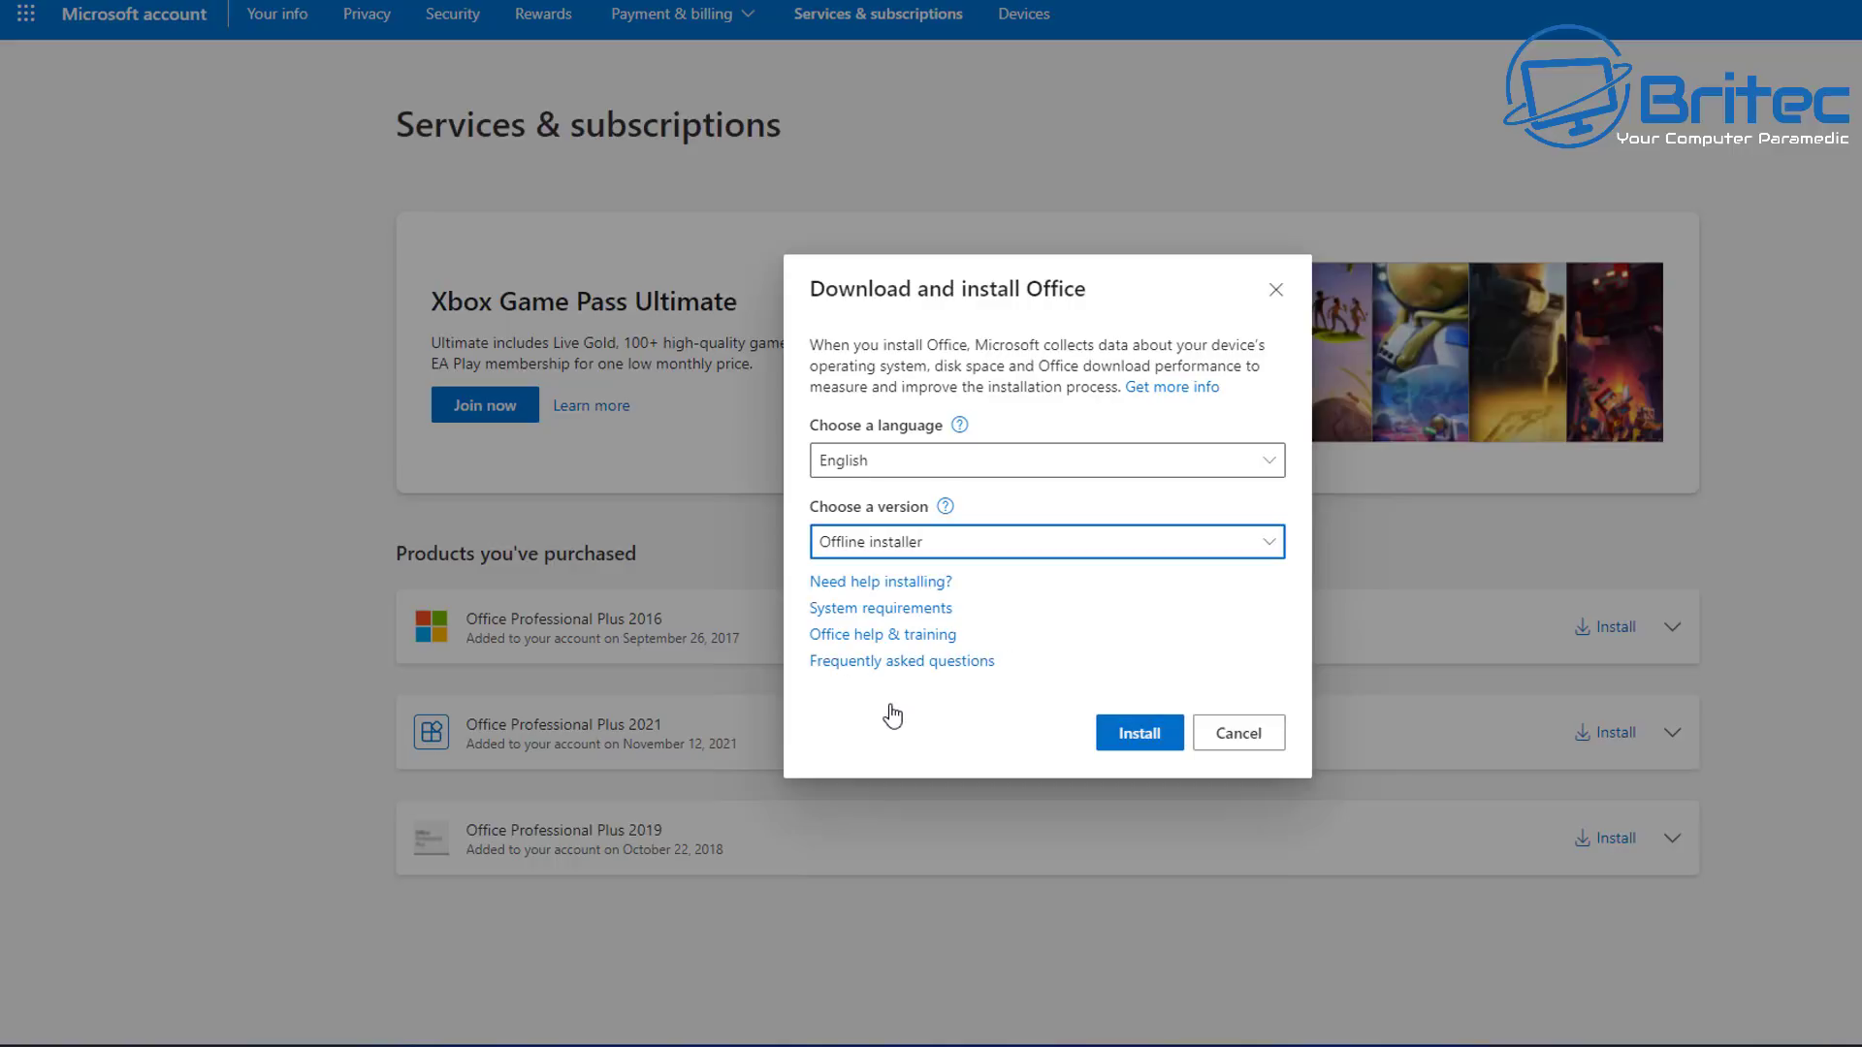
click(1148, 738)
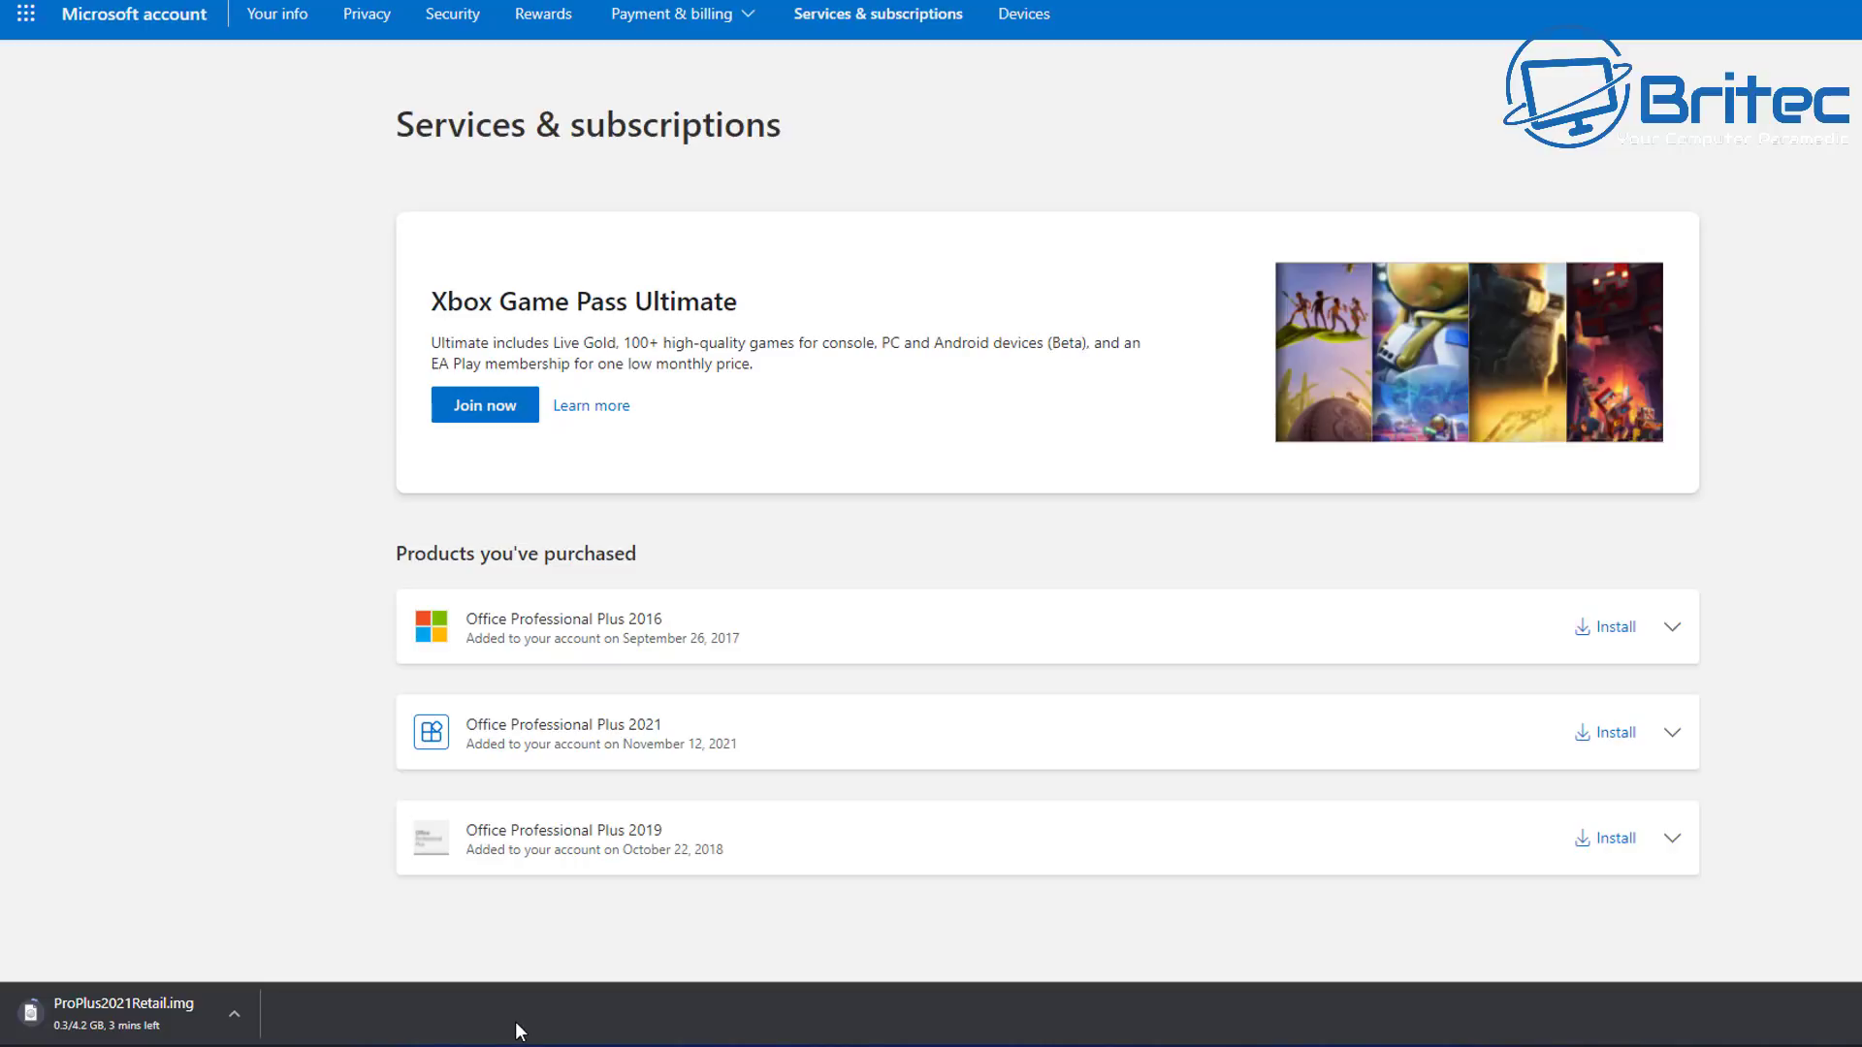
- Expand the Office Professional Plus 2021 row and reopen its Download and install Office dialog
click(1664, 739)
scroll(1823, 729, down, 2)
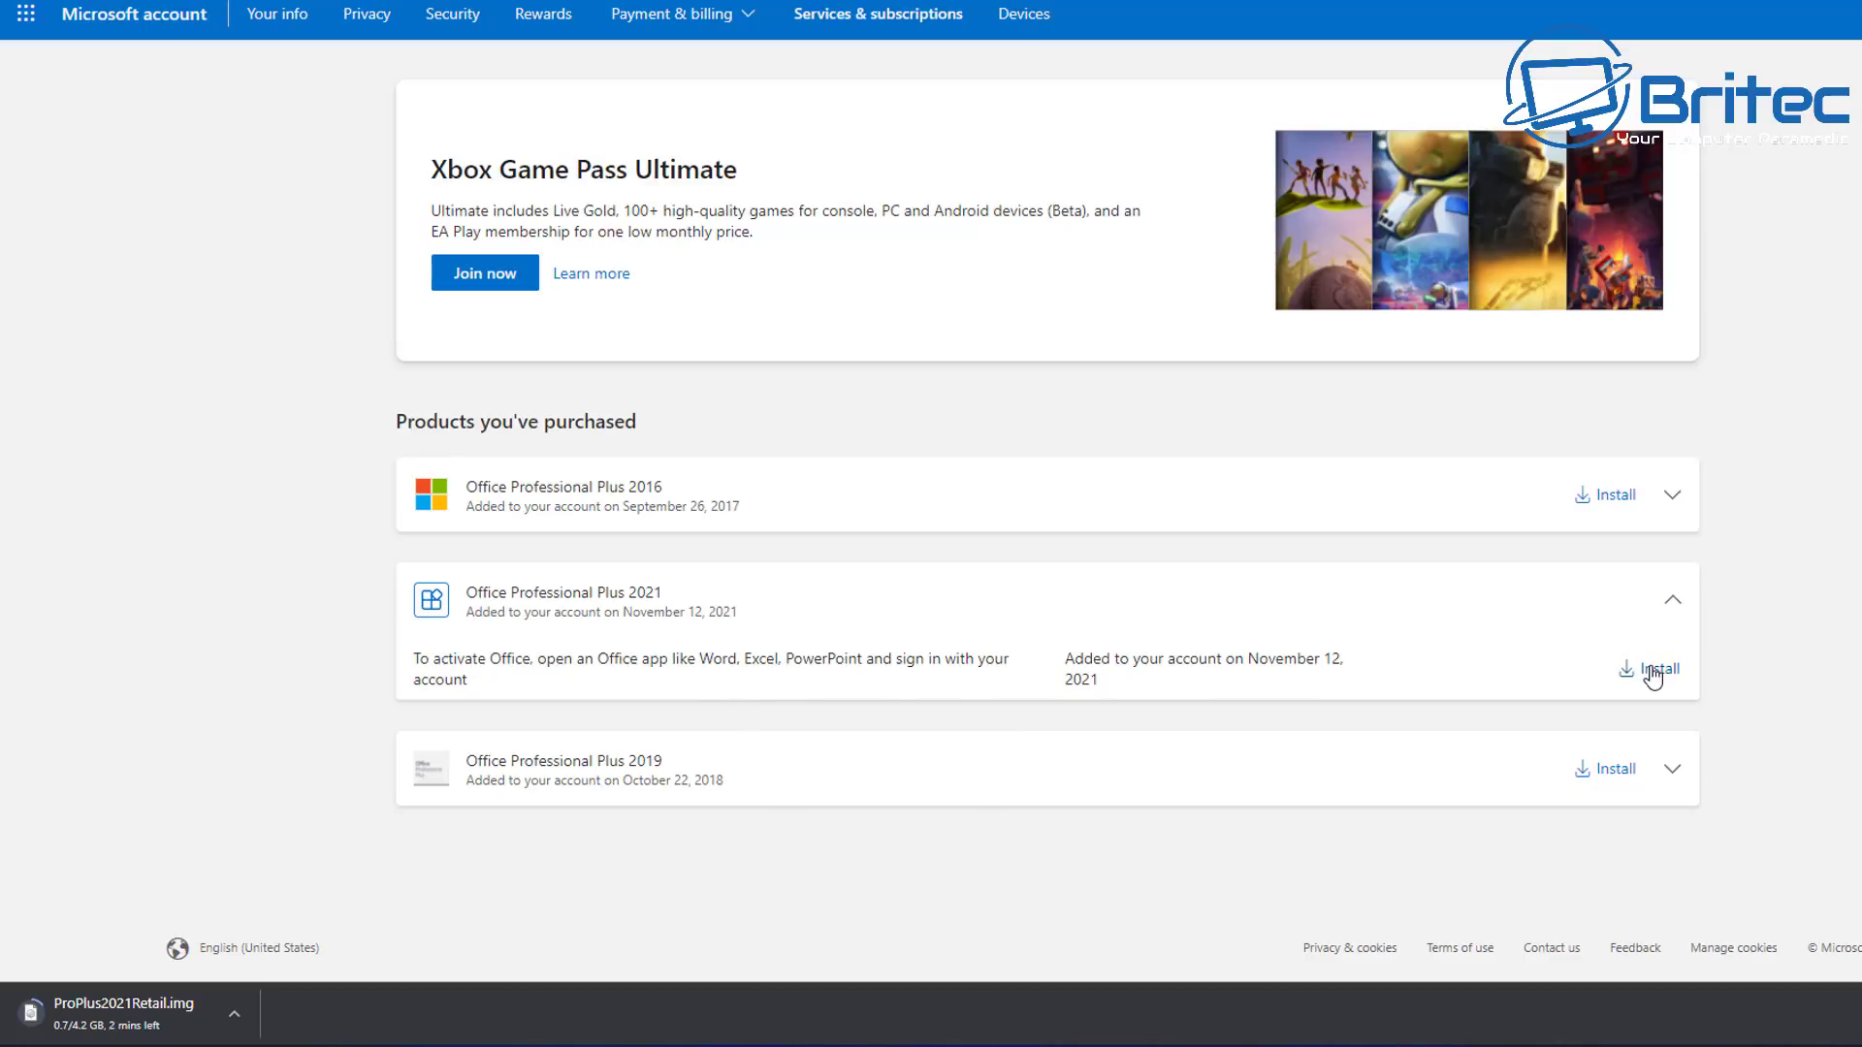
click(1653, 677)
- Select Office Professional Plus 2021 – 64-bit and download OfficeSetup.exe
click(1165, 526)
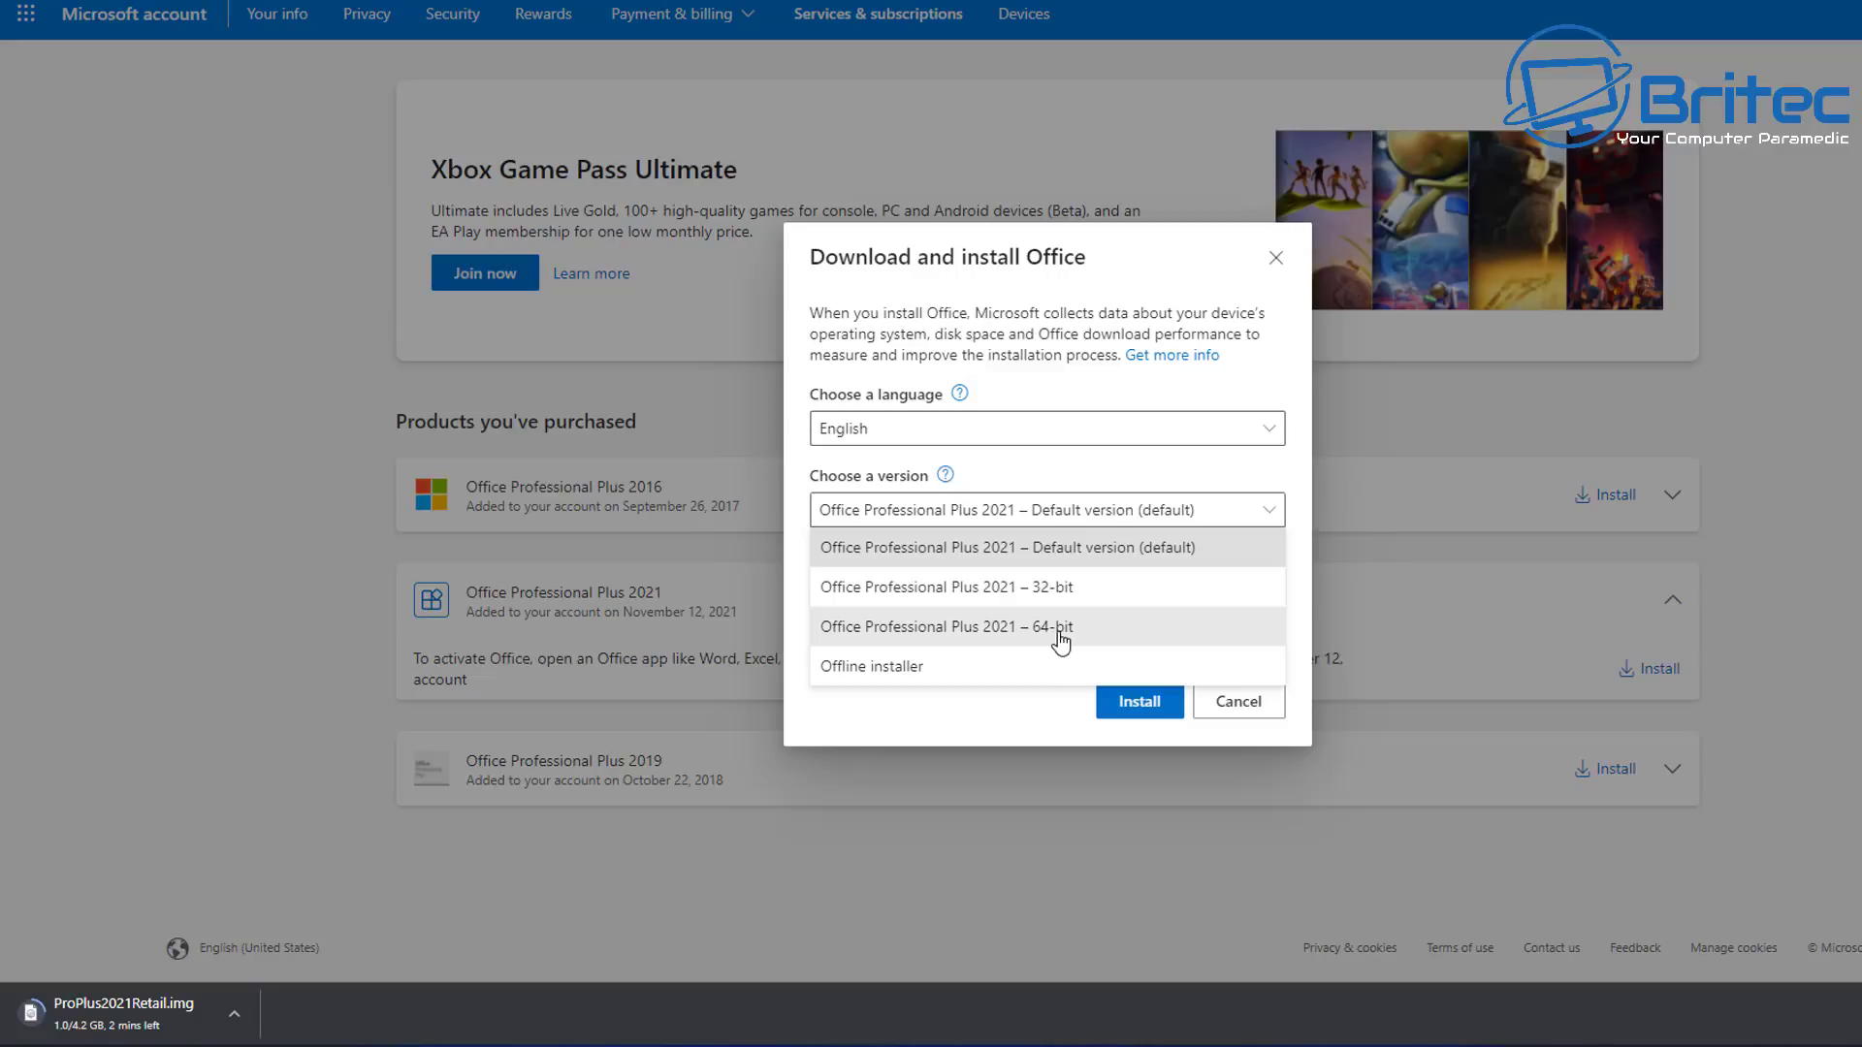
click(1061, 638)
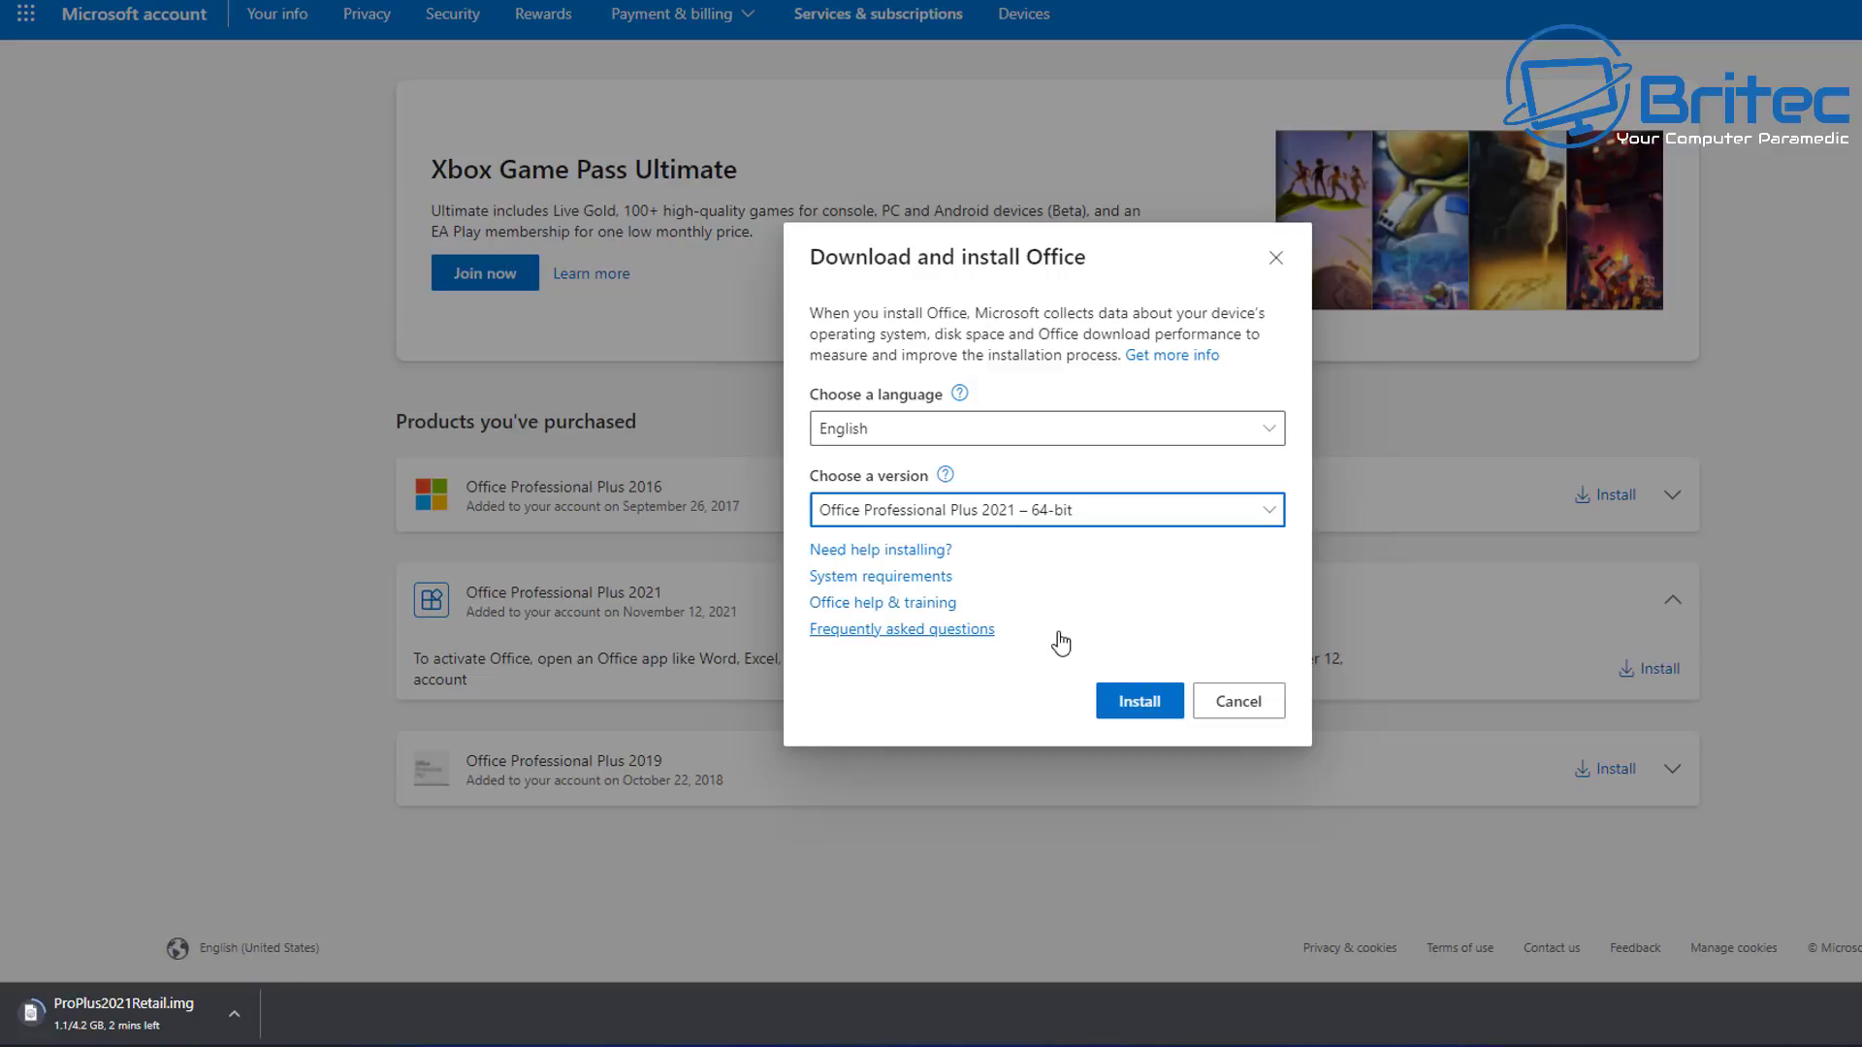
click(1145, 713)
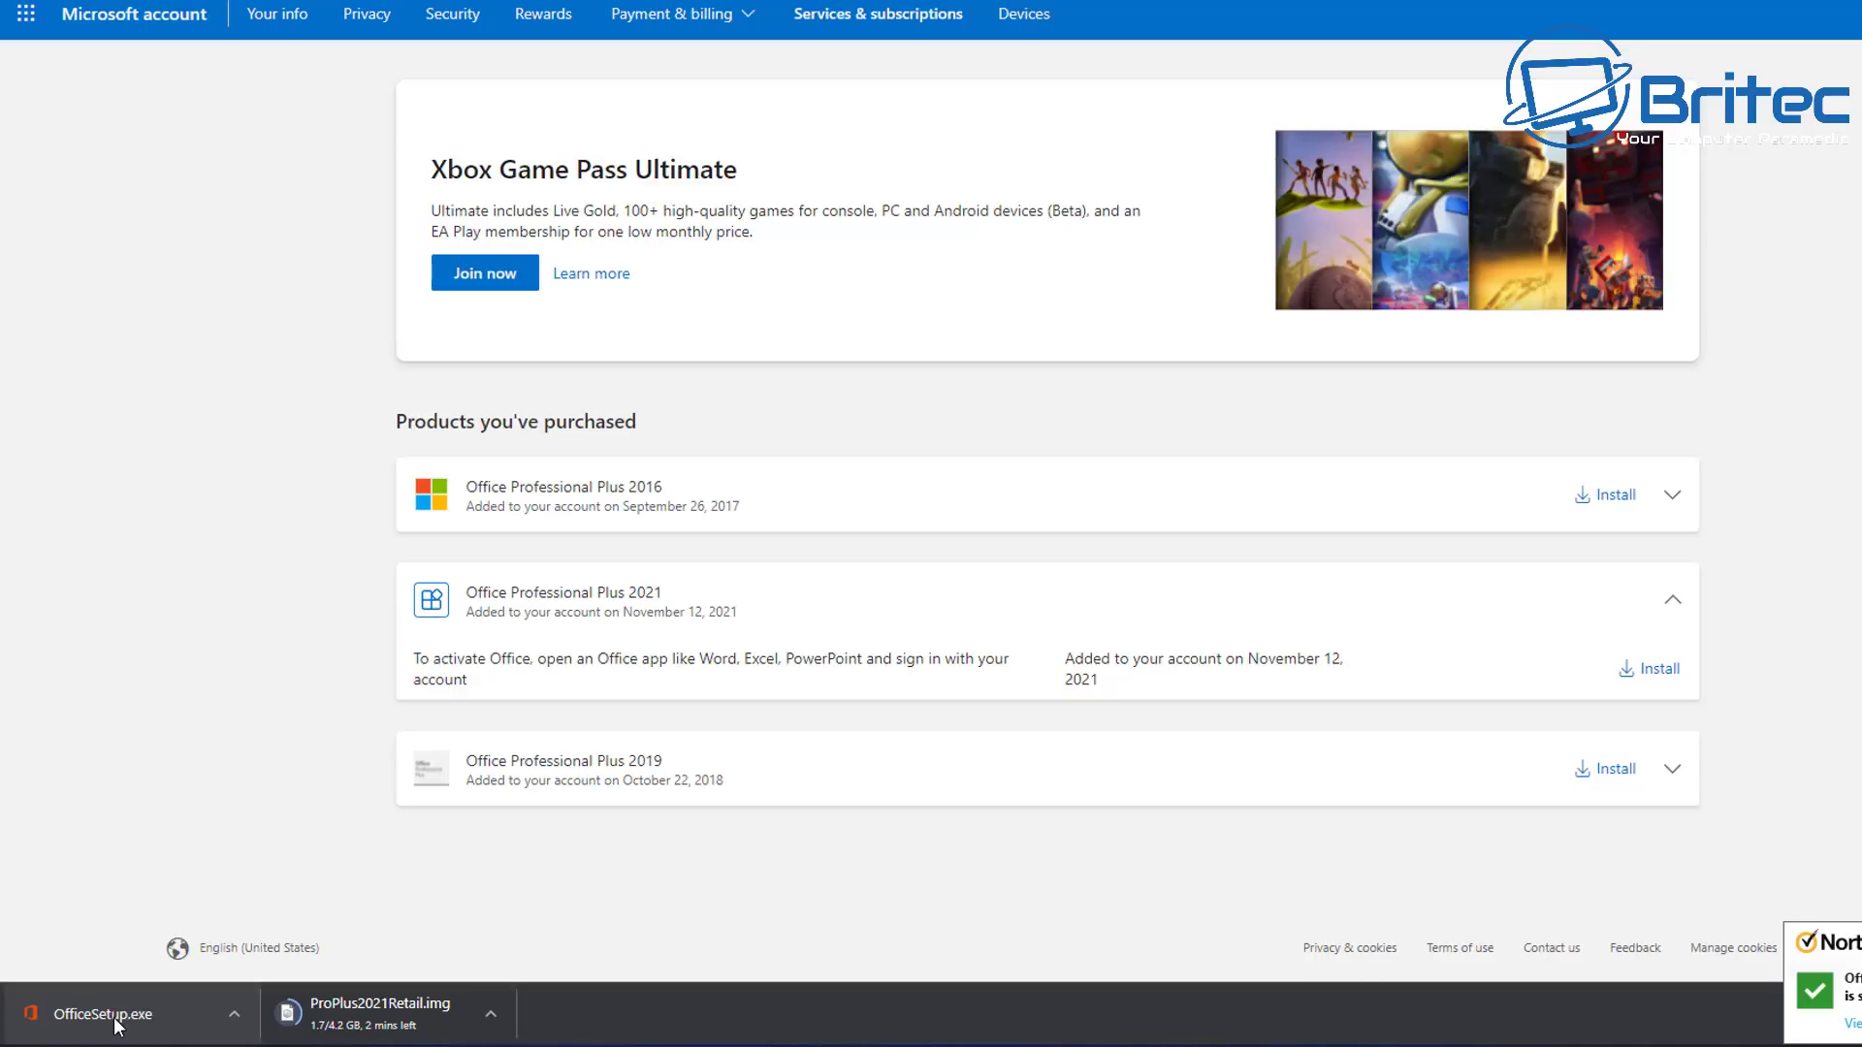
- Launch OfficeSetup.exe from the browser's download bar
click(115, 1020)
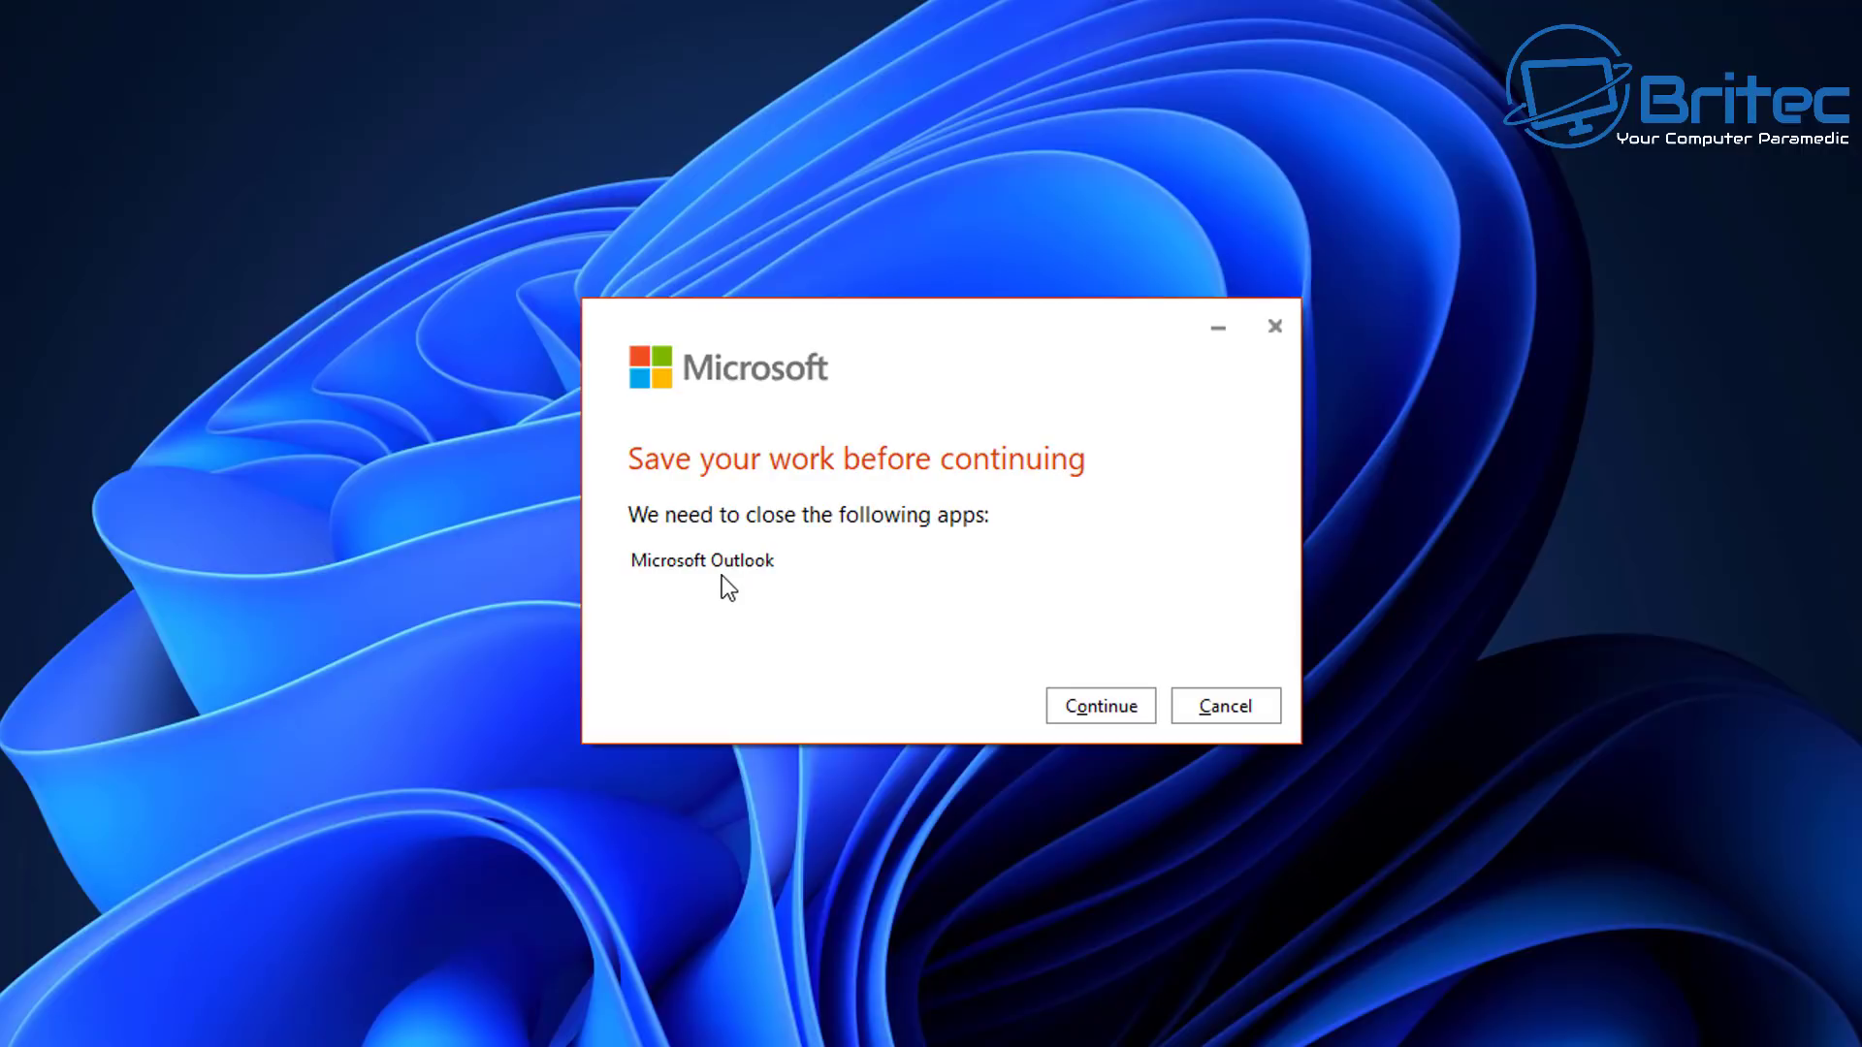
- Let setup close Outlook, finish installing Office, and dismiss the You're all set screen
click(1097, 716)
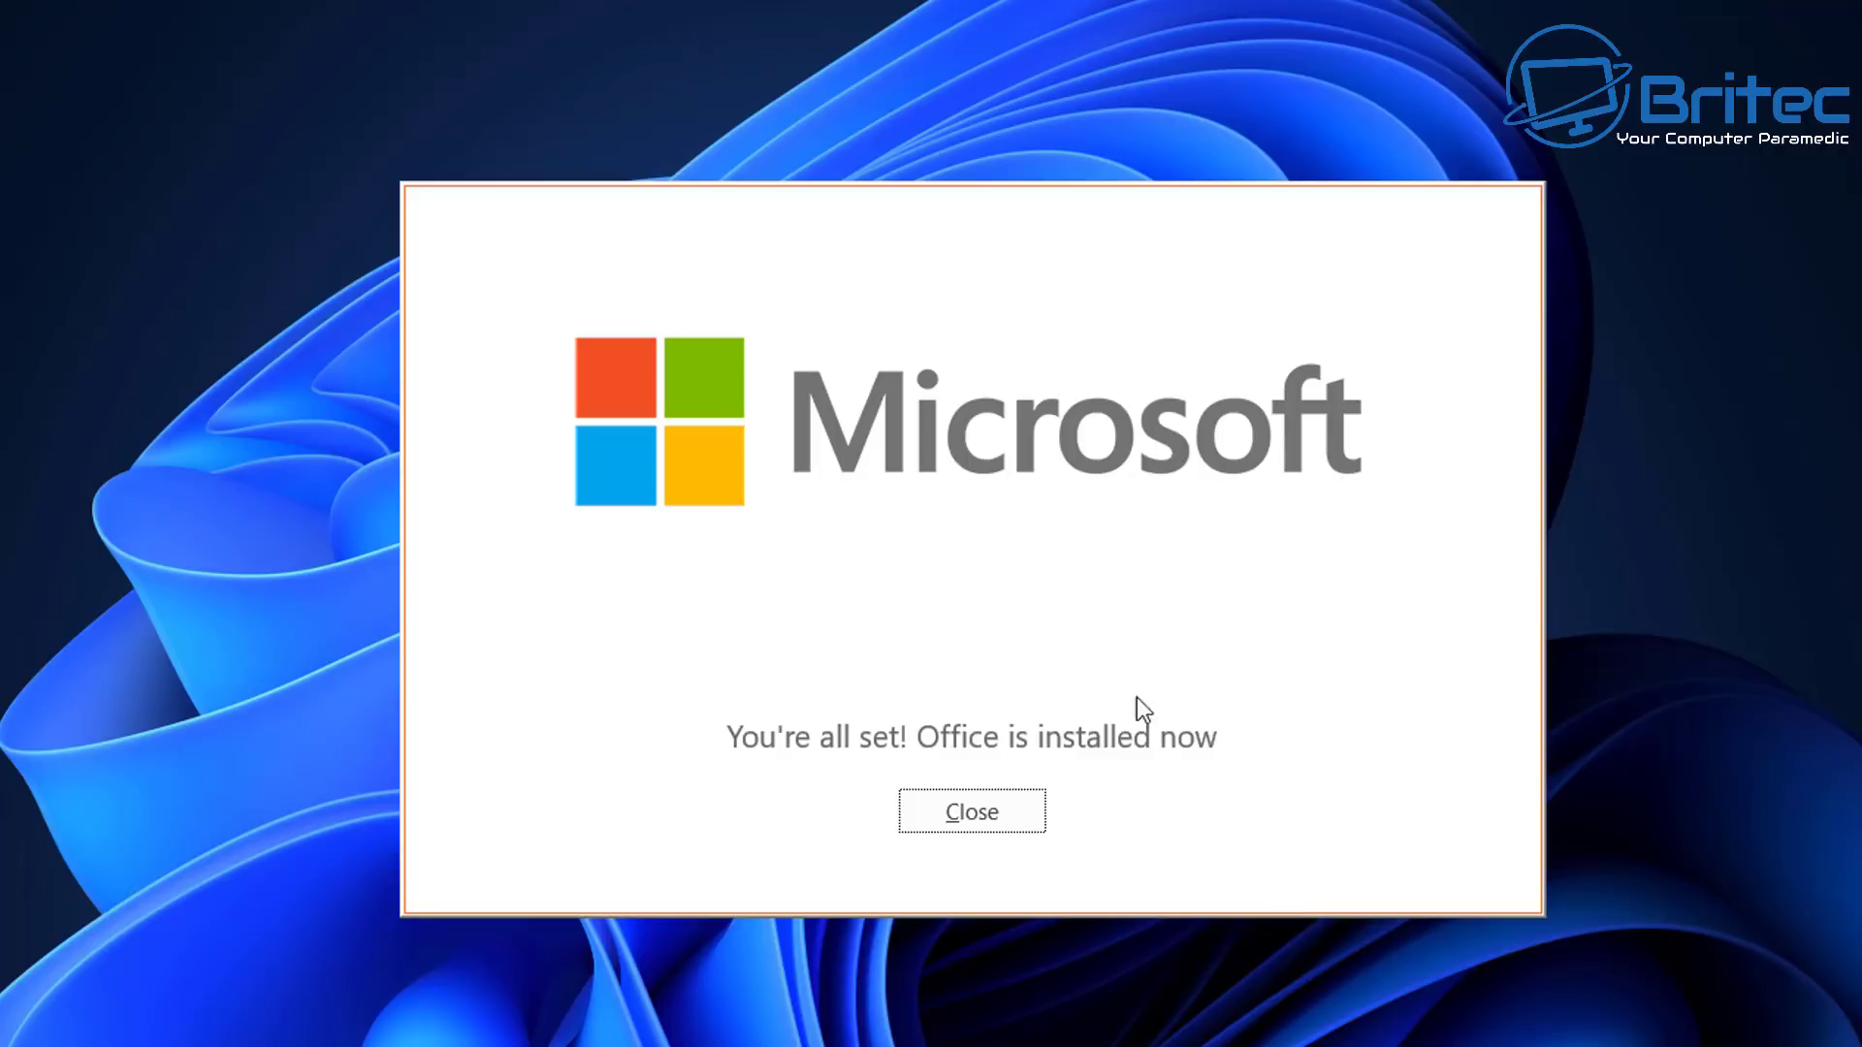
click(991, 824)
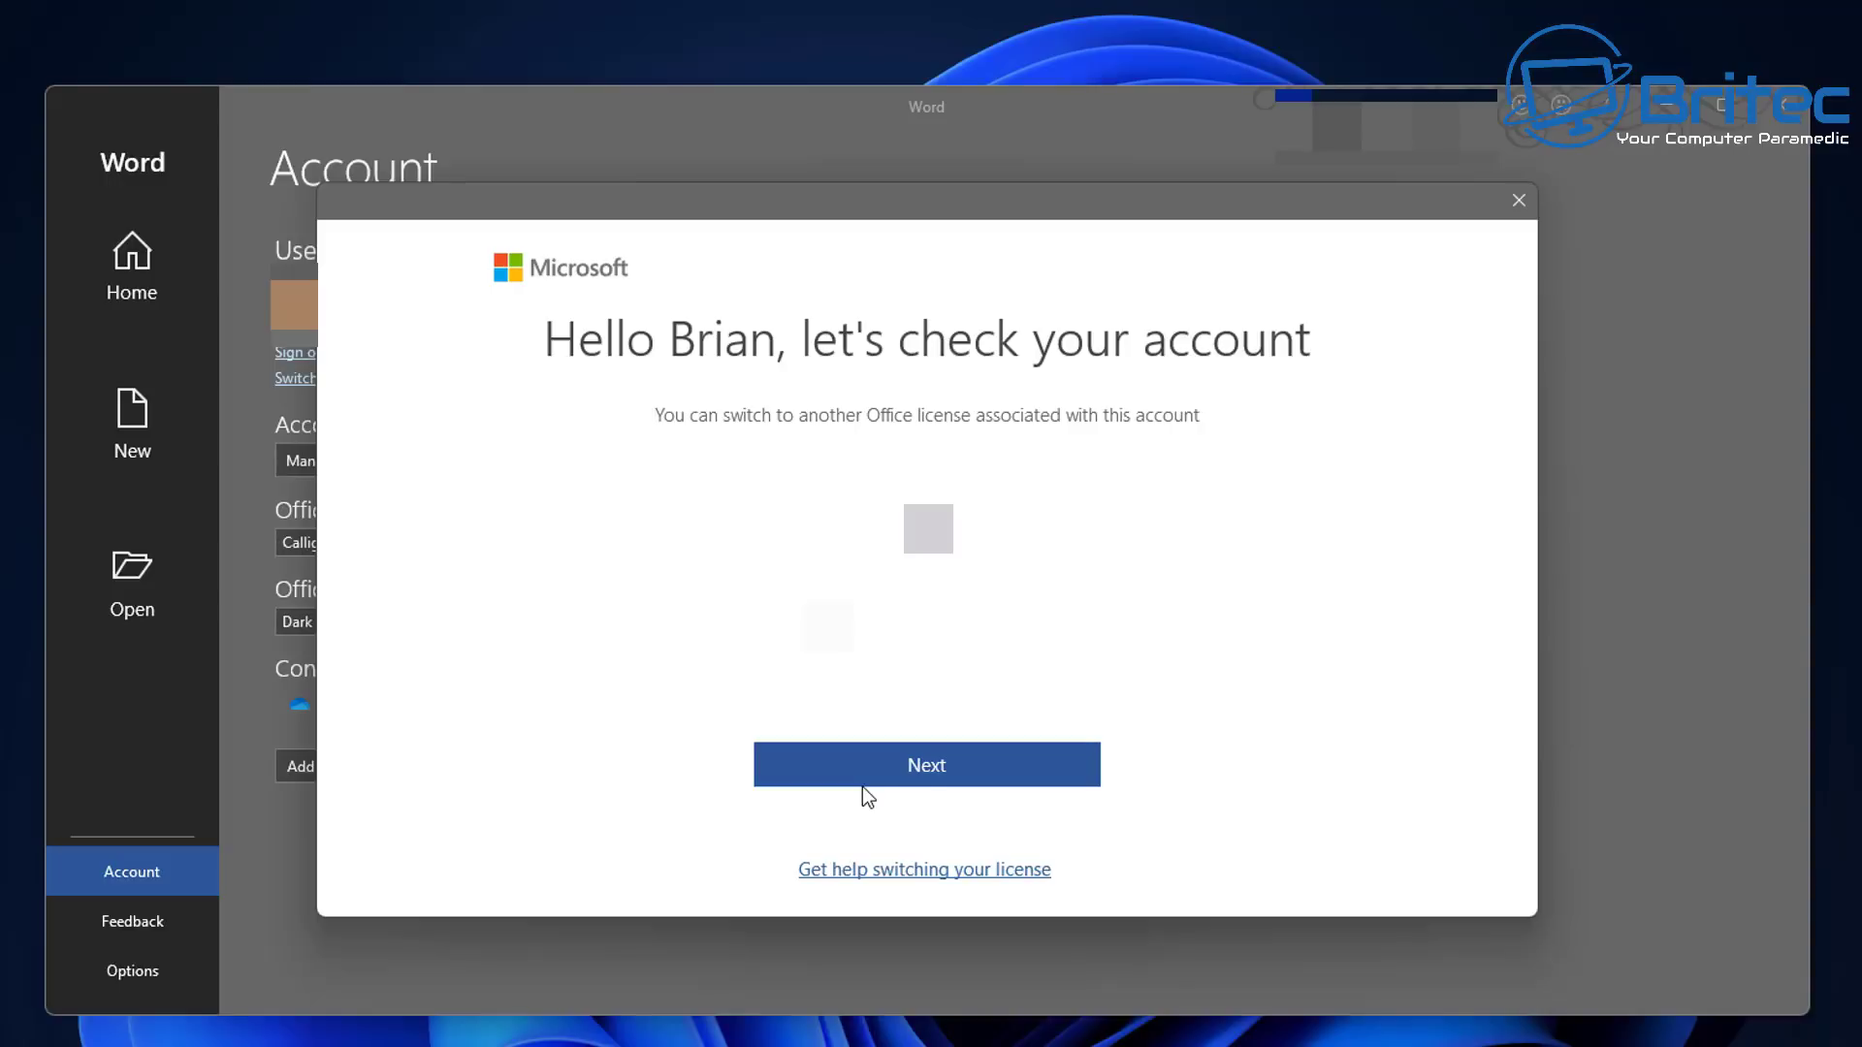
- Check the account's licenses in Word and activate Office Professional Plus 2021 on this device
click(921, 771)
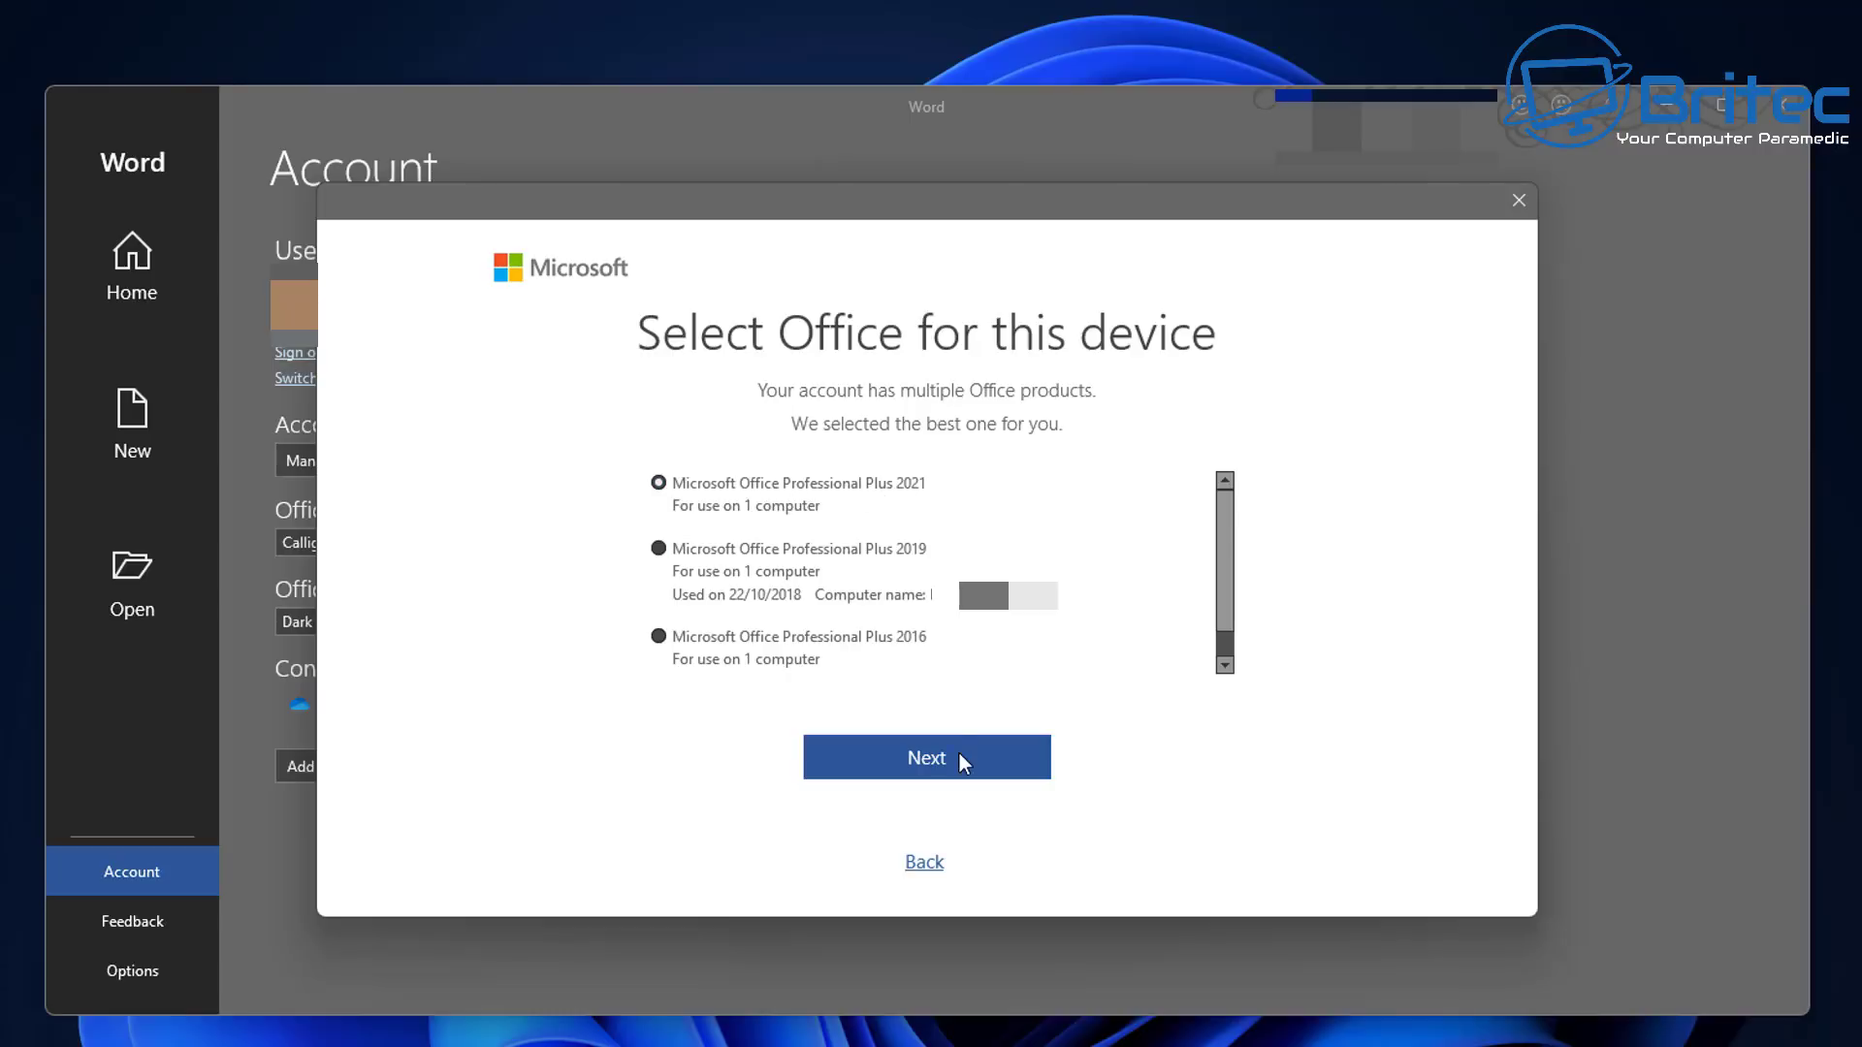
click(902, 762)
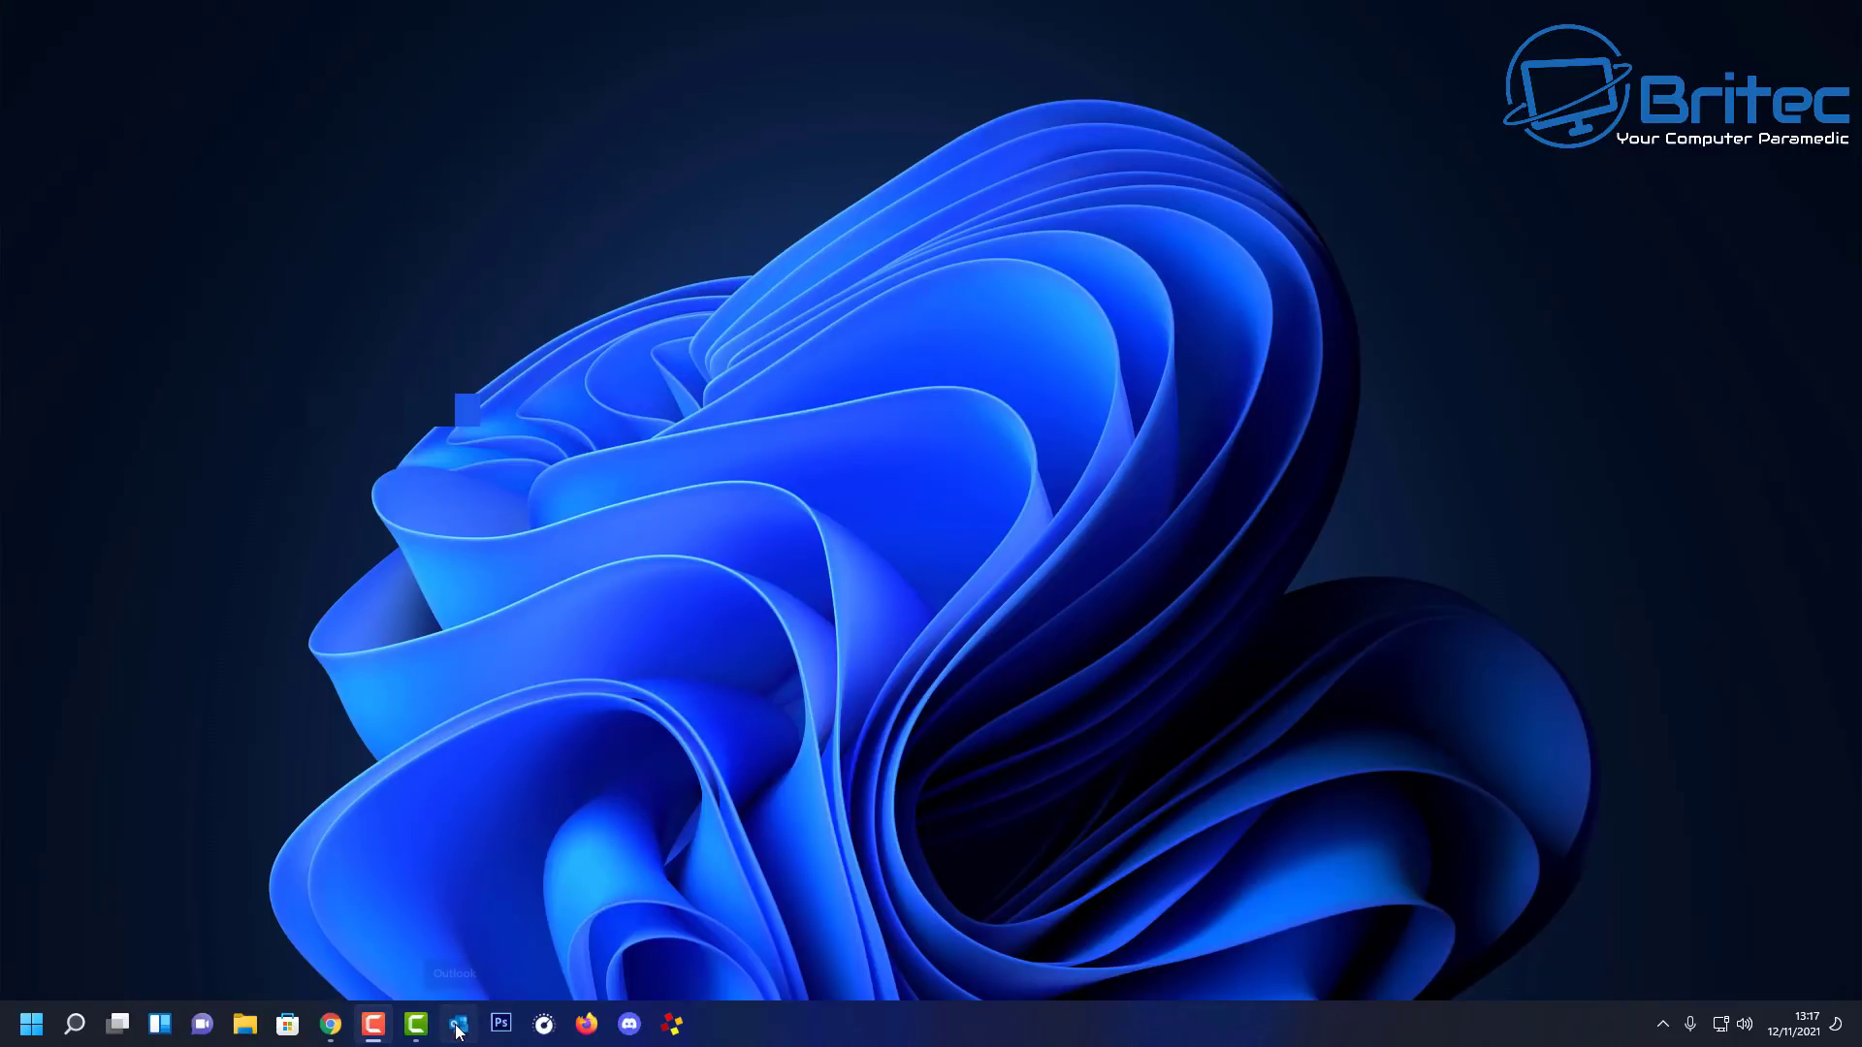
- Launch Outlook from the taskbar and accept the Office Professional Plus 2021 license agreement
click(459, 1026)
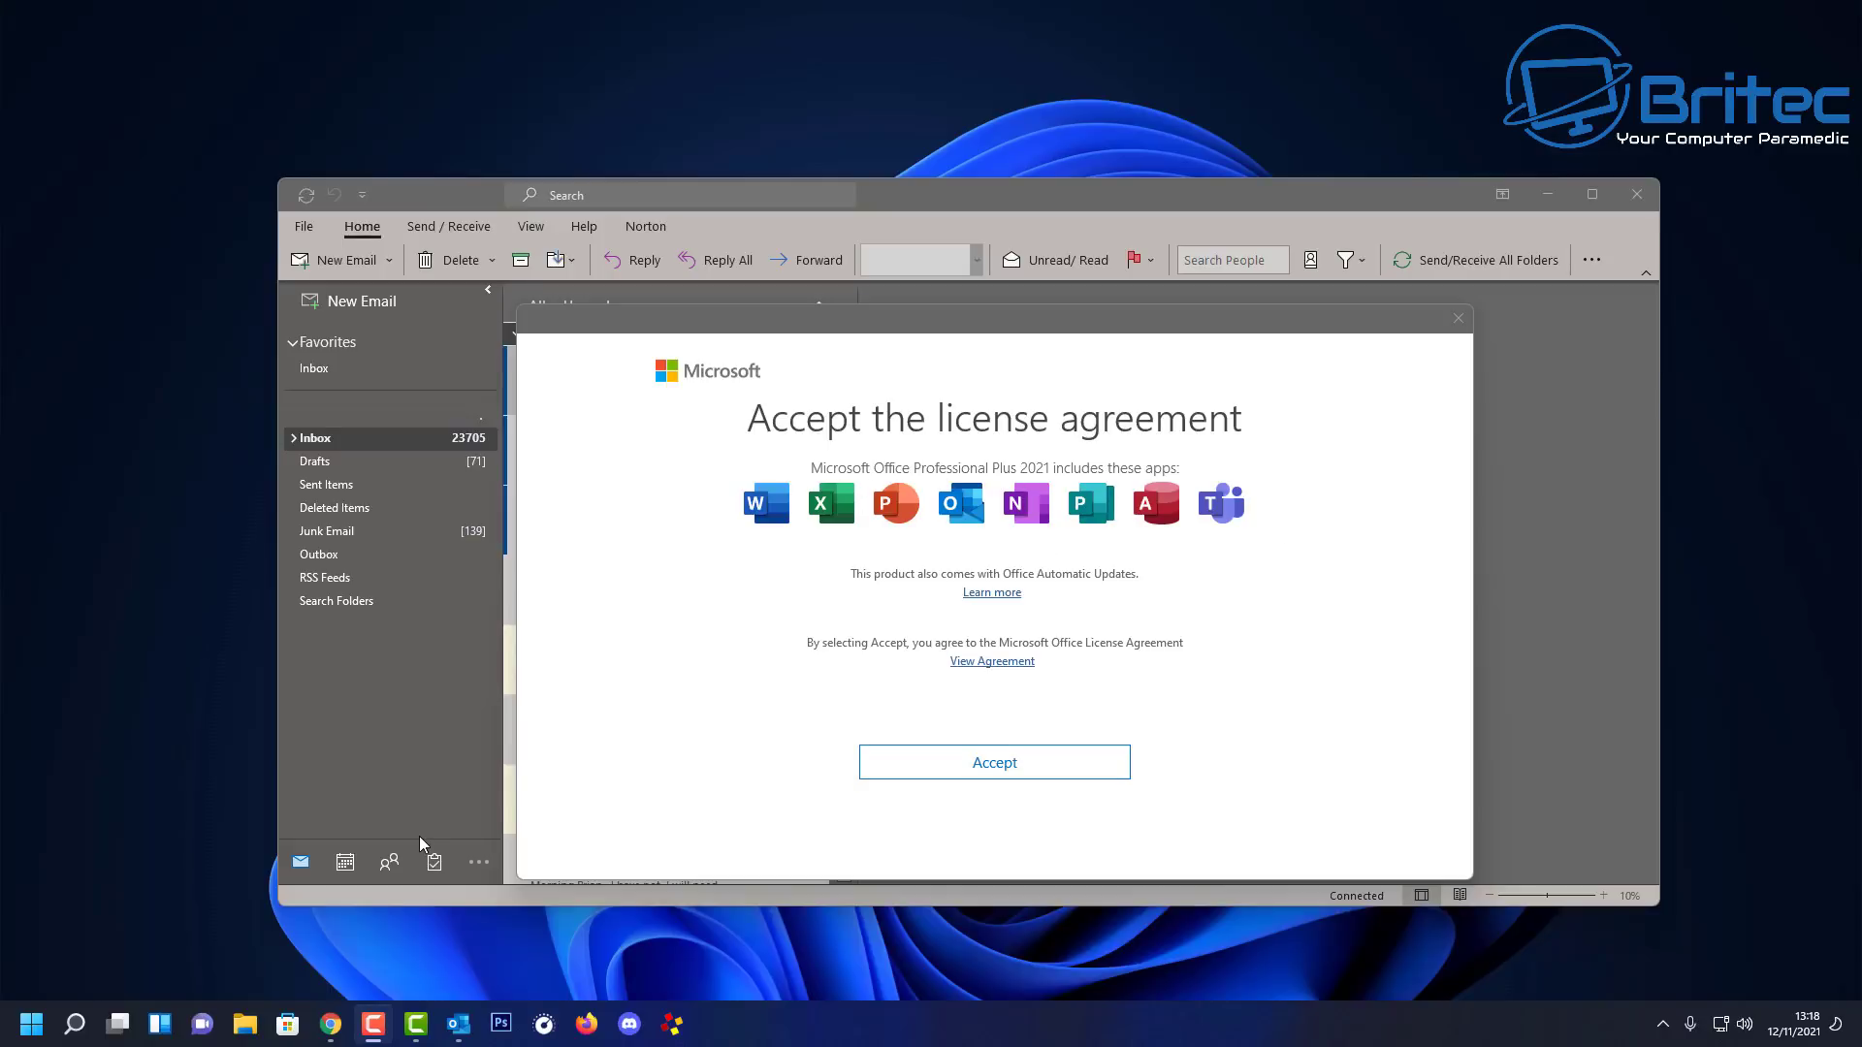
click(1031, 762)
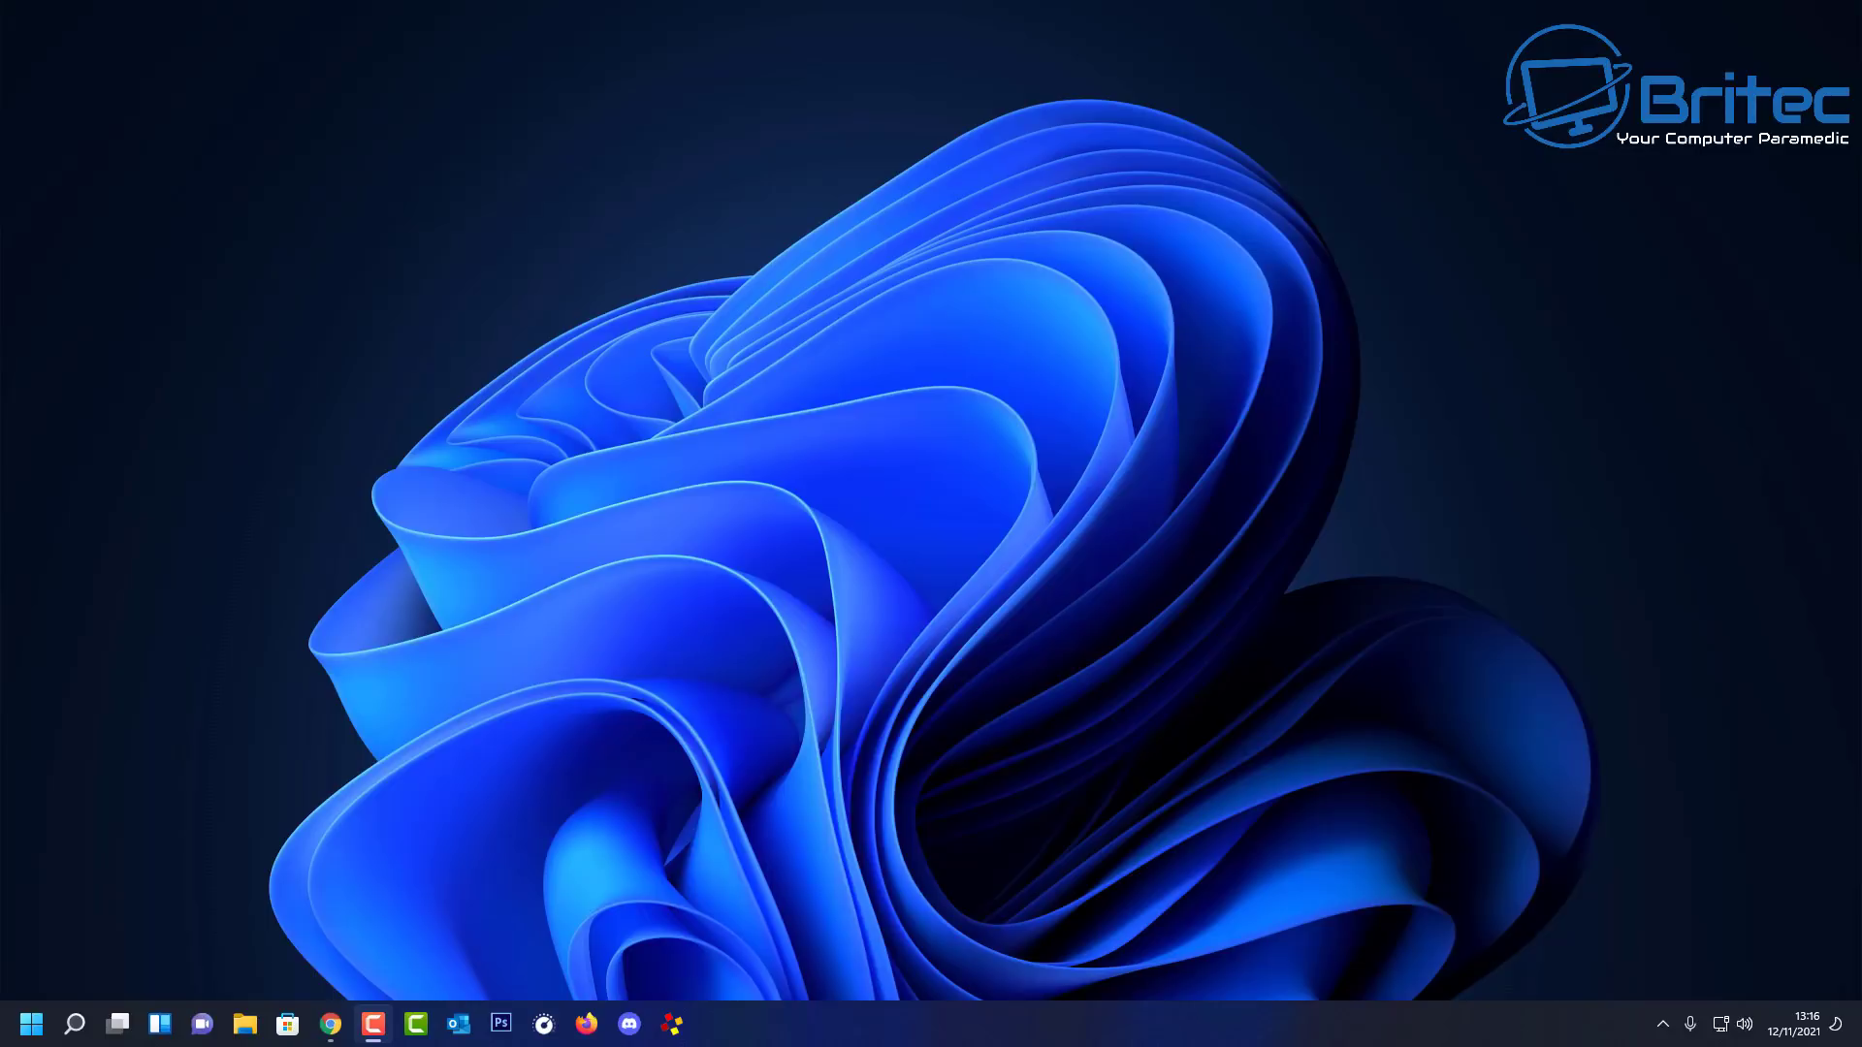